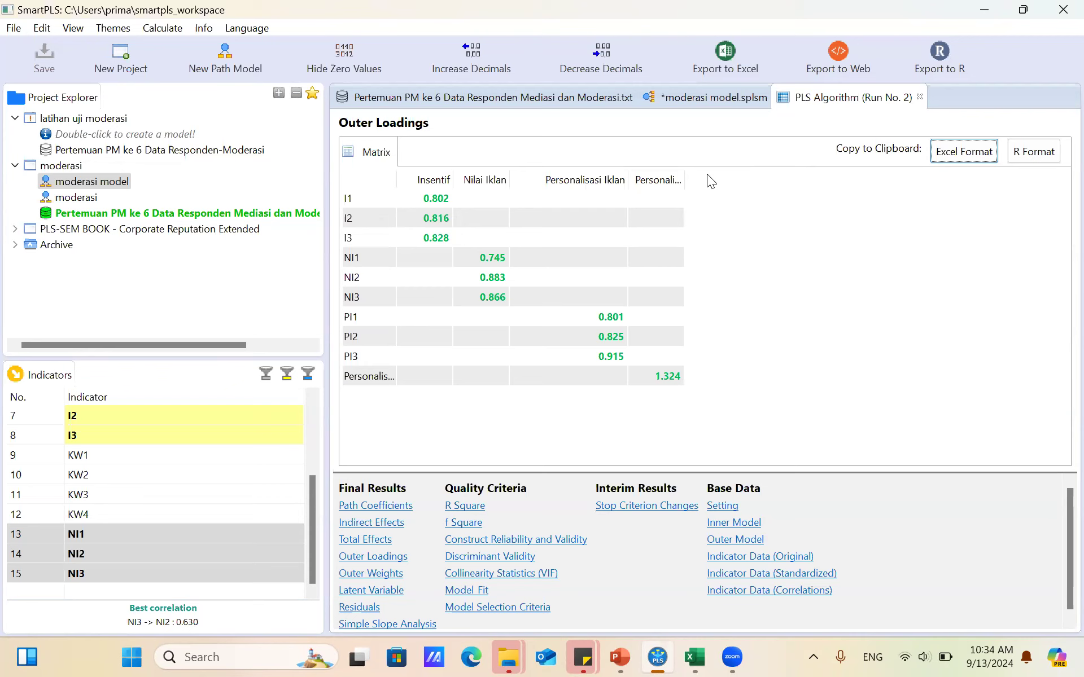
Step: Run Bootstrapping on the moderasi model with 52 subsamples and widen the path-name column of the Path Coefficients table
{"action": "left_click", "coordinate": [681, 100]}
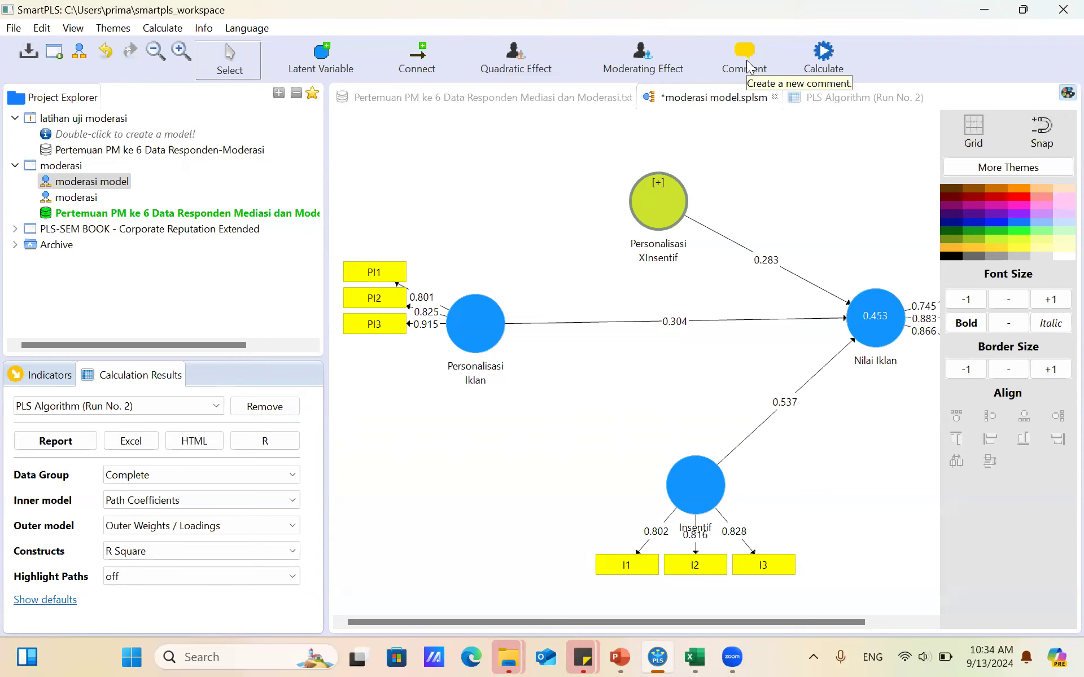
{"action": "left_click", "coordinate": [829, 56]}
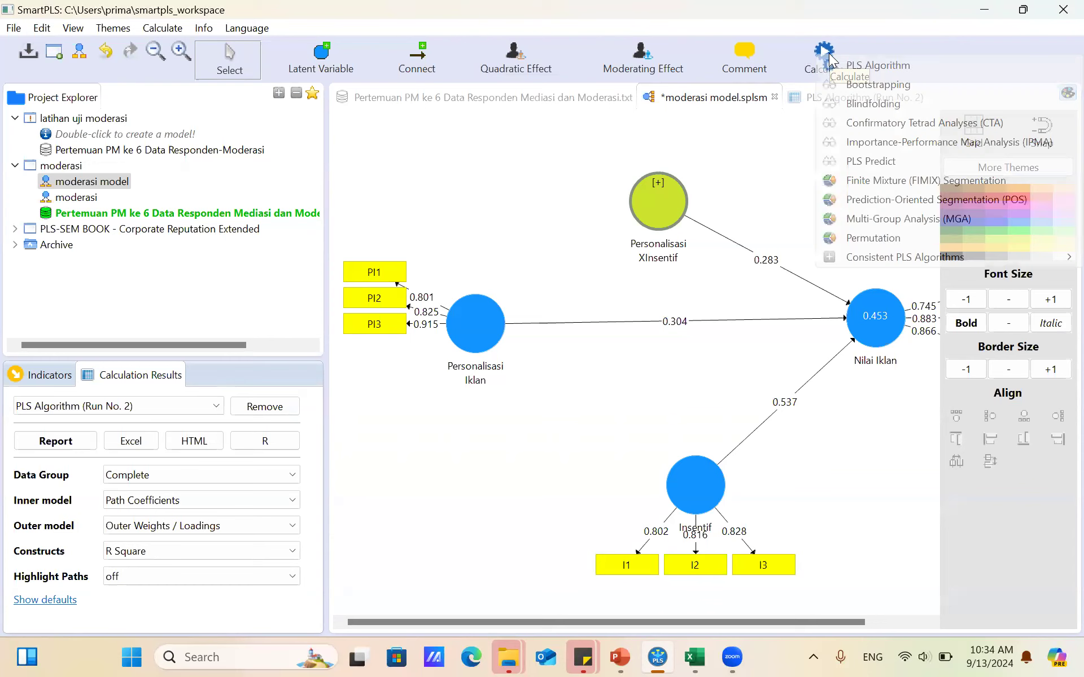
{"action": "left_click", "coordinate": [868, 86]}
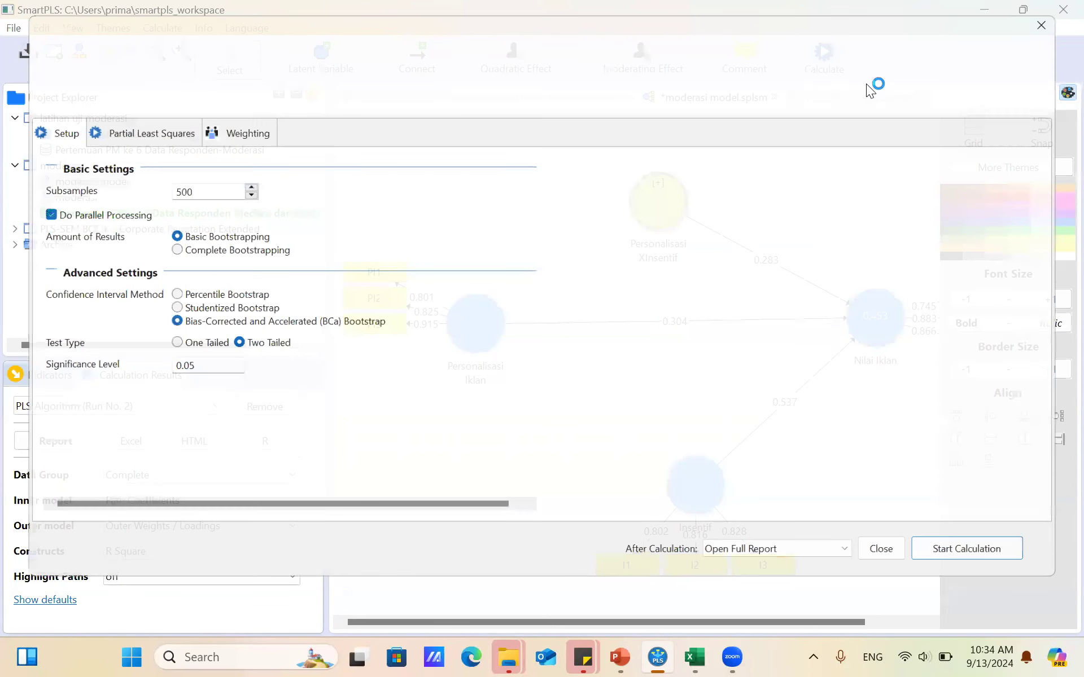
{"action": "left_click", "coordinate": [207, 185]}
{"action": "key", "text": "BackSpace"}
{"action": "key", "text": "BackSpace"}
{"action": "type", "text": "2"}
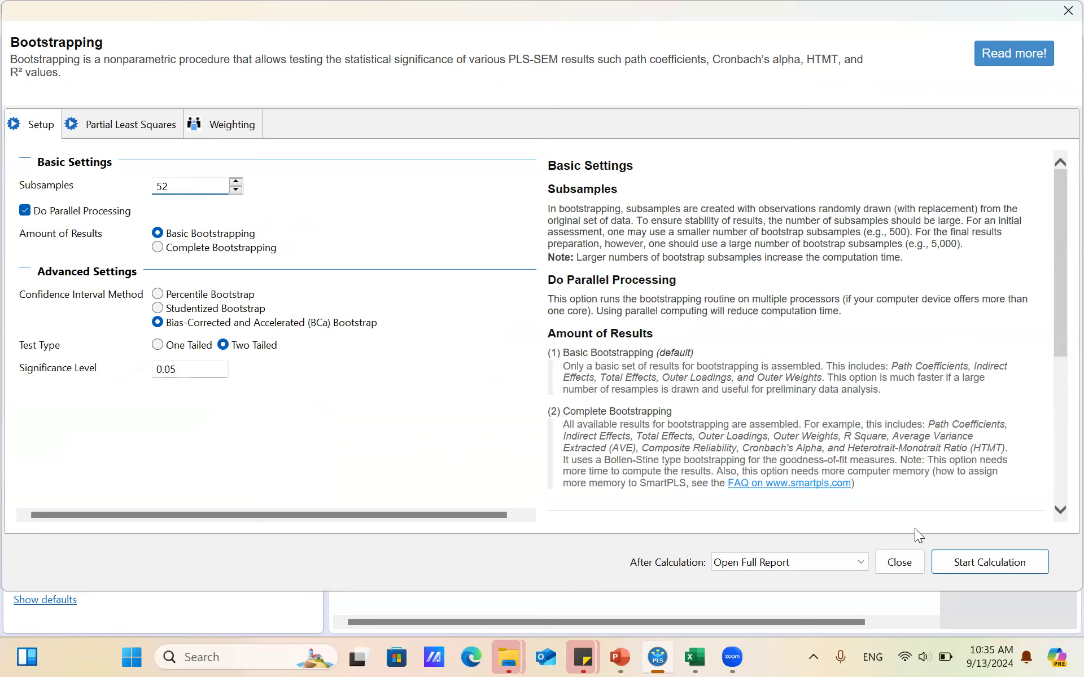
{"action": "left_click", "coordinate": [977, 564]}
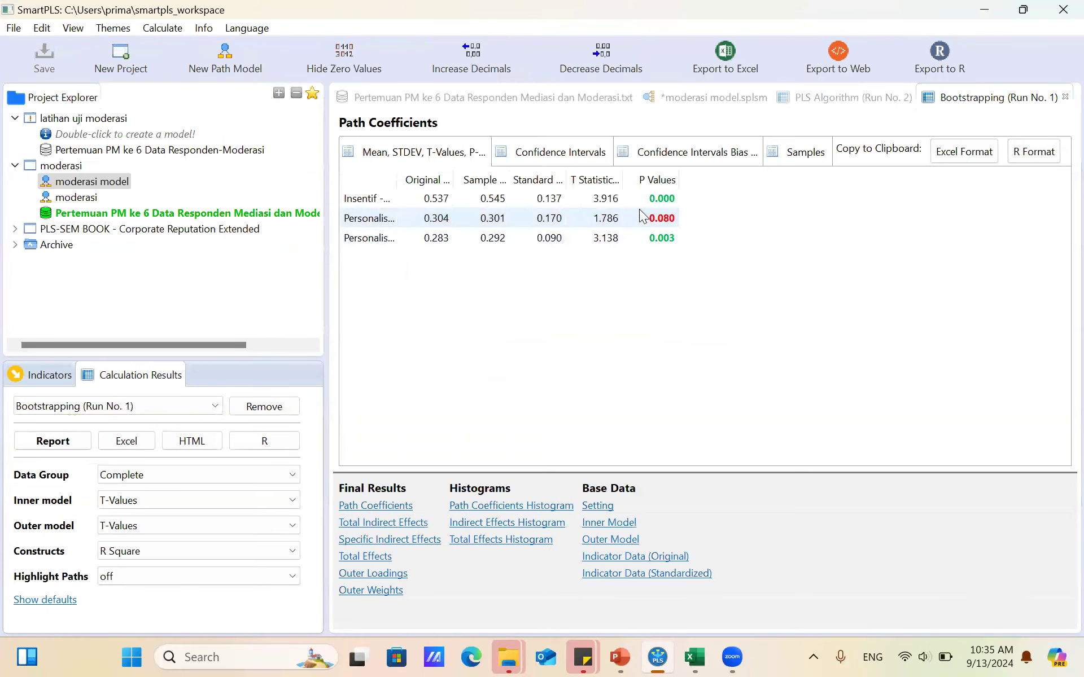
{"action": "left_click_drag", "start_coordinate": [398, 179], "coordinate": [542, 195]}
{"action": "left_click", "coordinate": [479, 198]}
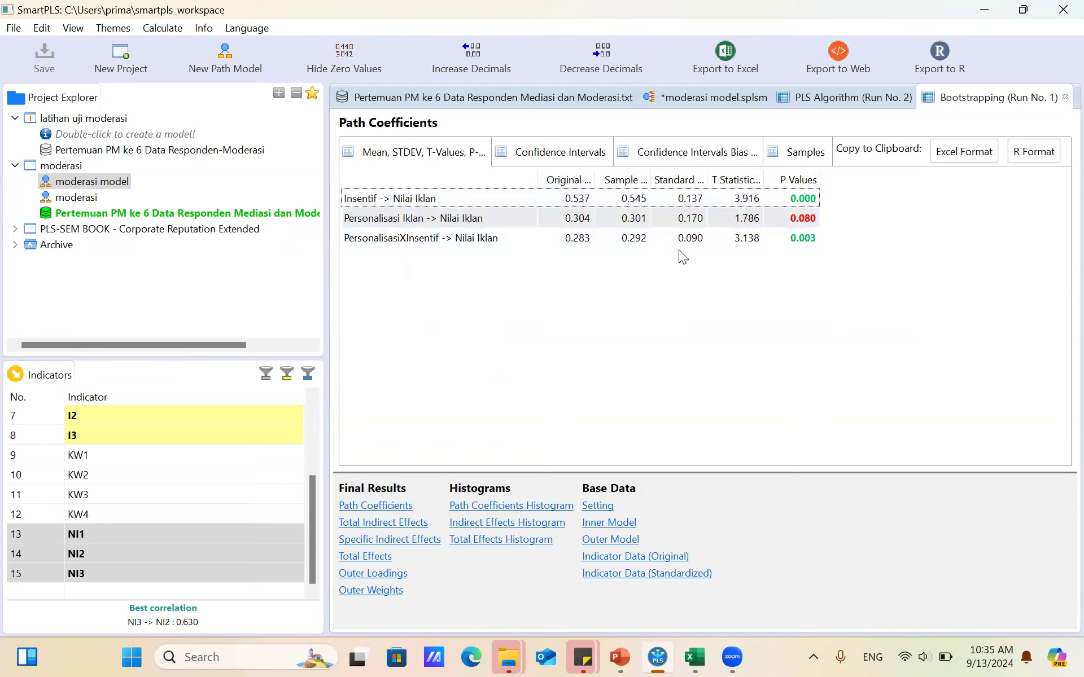
{"action": "left_click", "coordinate": [796, 100]}
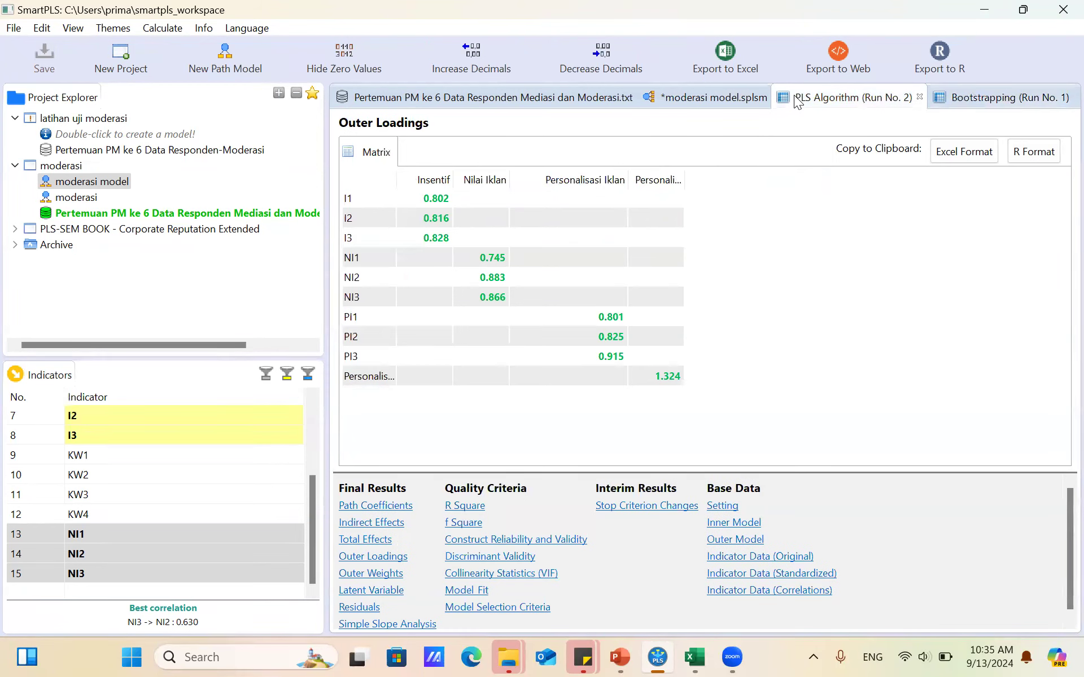
{"action": "left_click", "coordinate": [716, 101]}
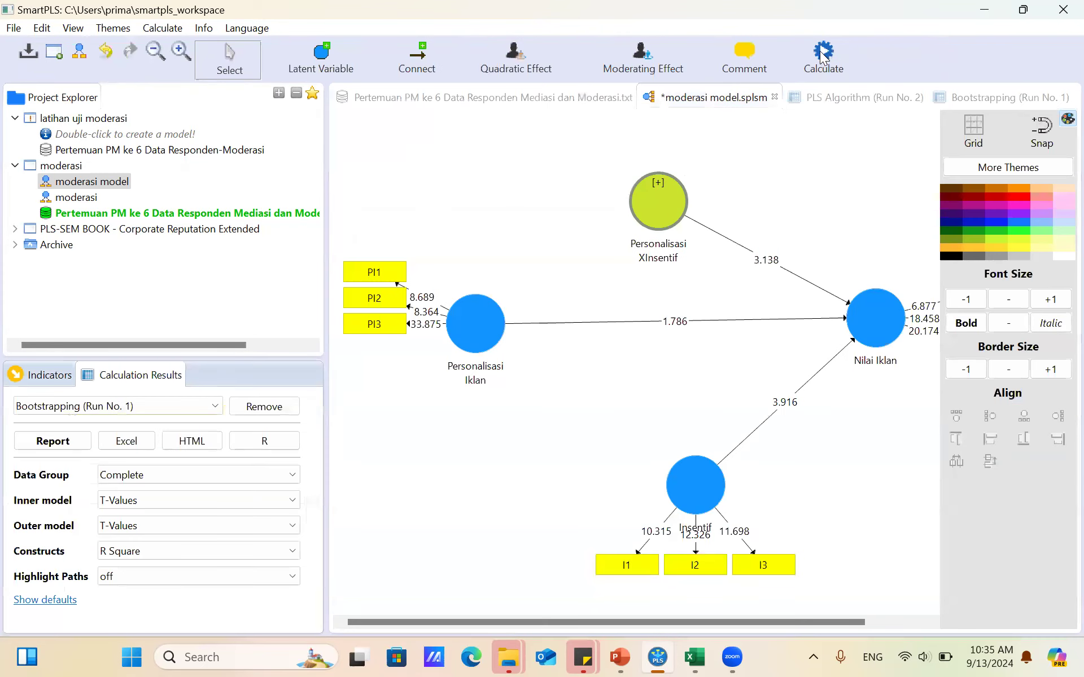
{"action": "left_click", "coordinate": [823, 55]}
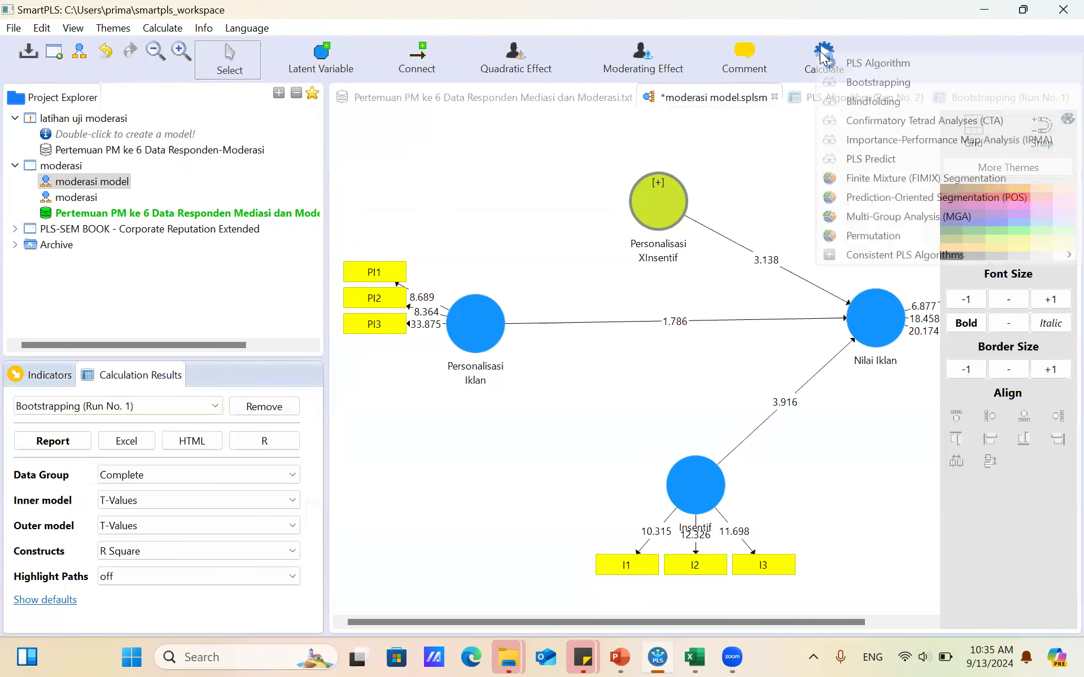
{"action": "left_click", "coordinate": [853, 65]}
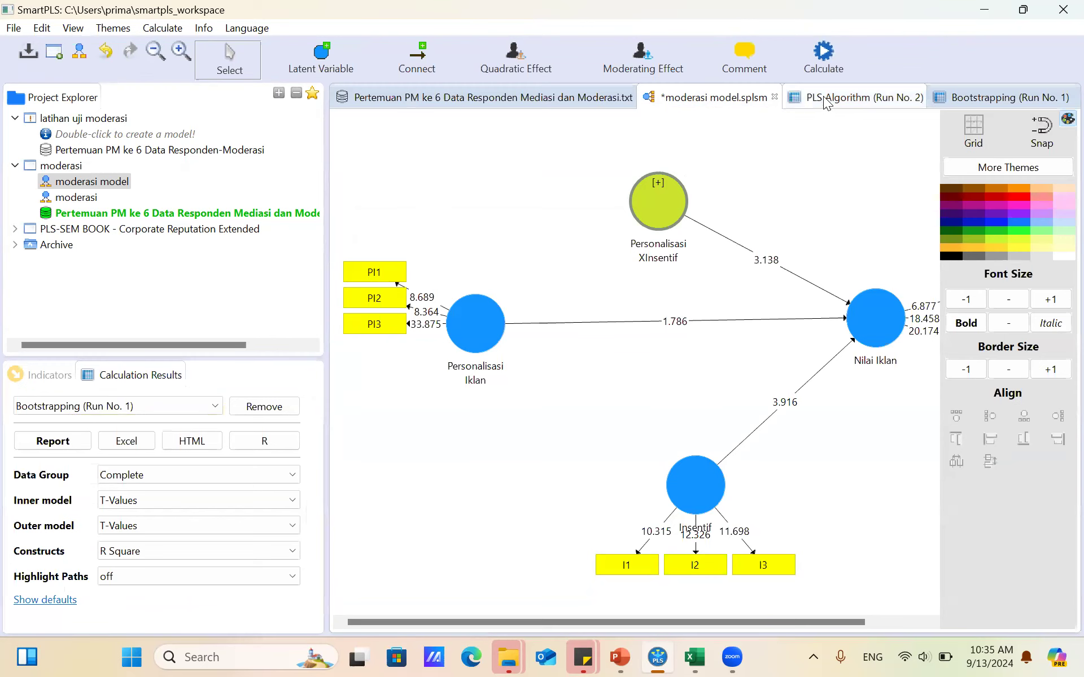
Step: Review the R Square and f Square results in the PLS Algorithm (Run No. 2) report, widening the truncated columns
{"action": "left_click", "coordinate": [822, 97]}
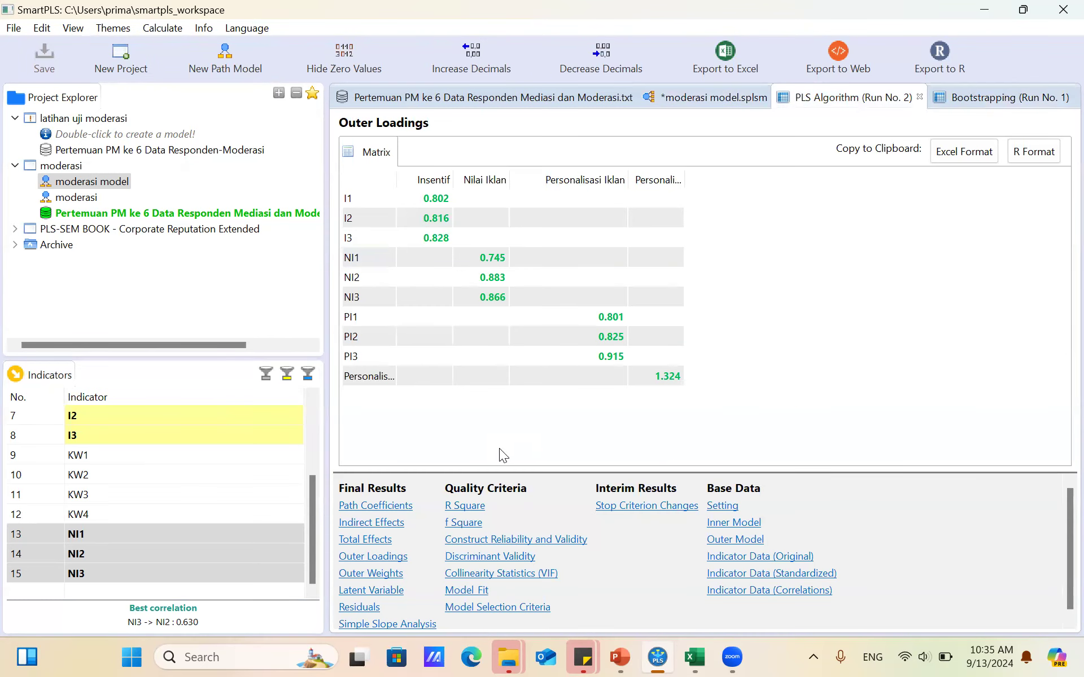
{"action": "left_click", "coordinate": [463, 506]}
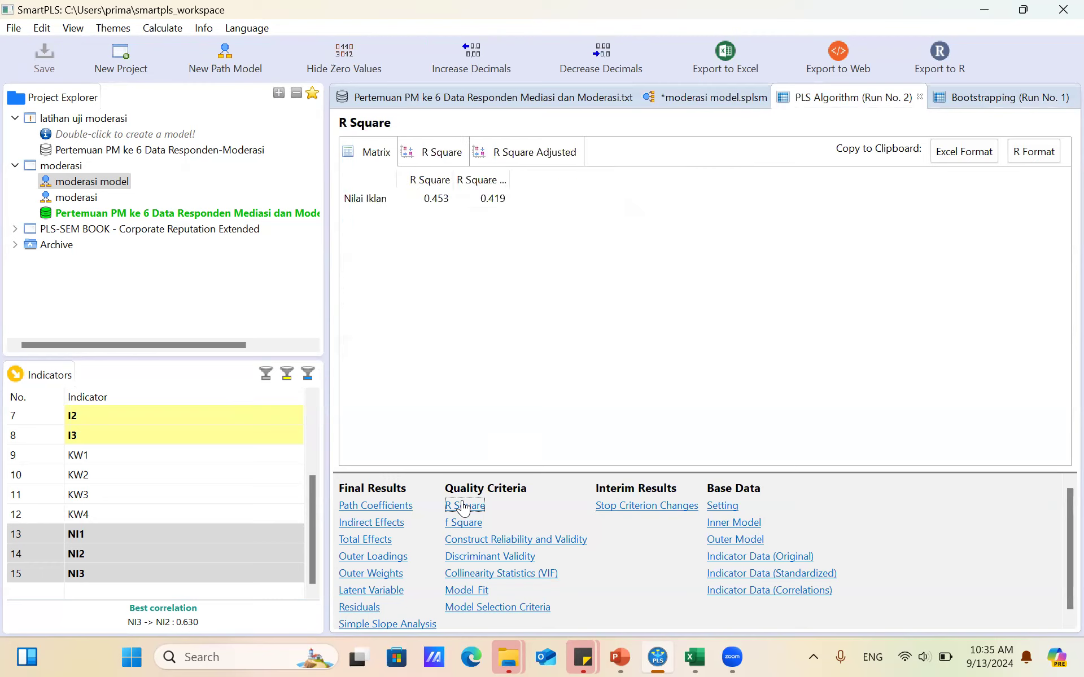
{"action": "left_click_drag", "start_coordinate": [452, 179], "coordinate": [624, 180]}
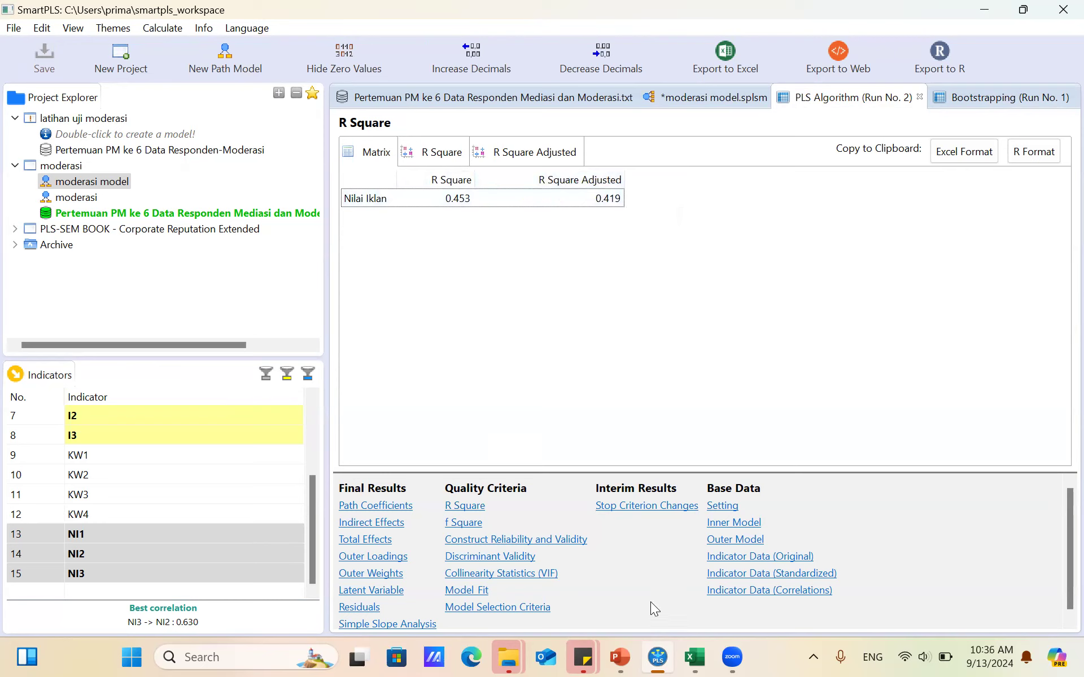
{"action": "mouse_move", "coordinate": [694, 656]}
{"action": "left_click", "coordinate": [458, 523]}
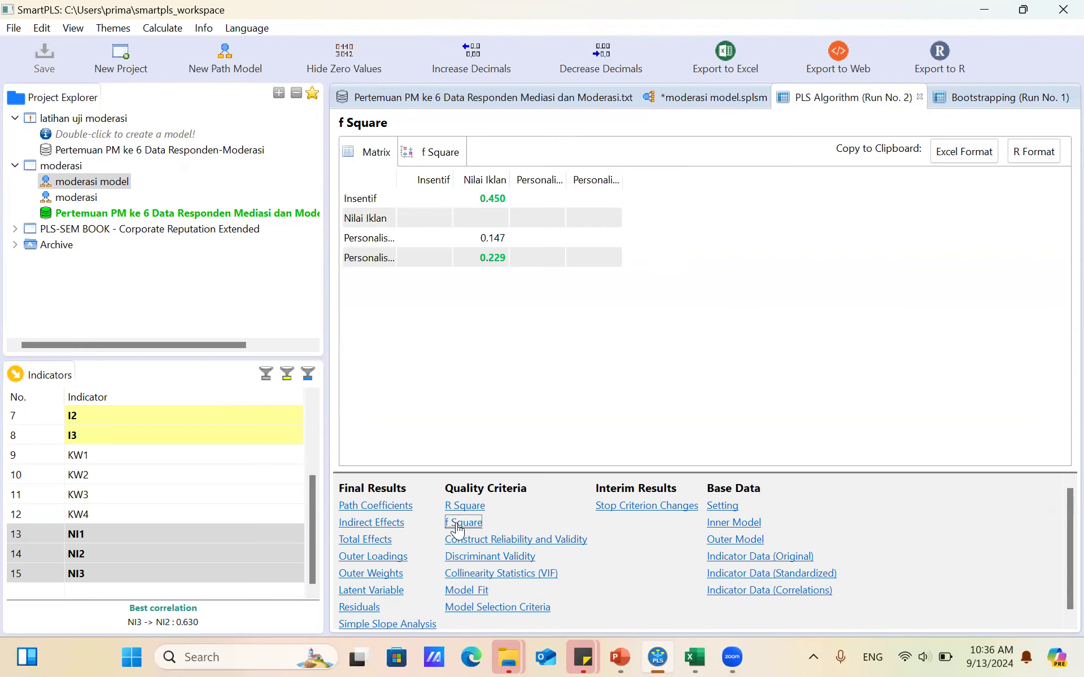
{"action": "left_click_drag", "start_coordinate": [397, 178], "coordinate": [471, 179]}
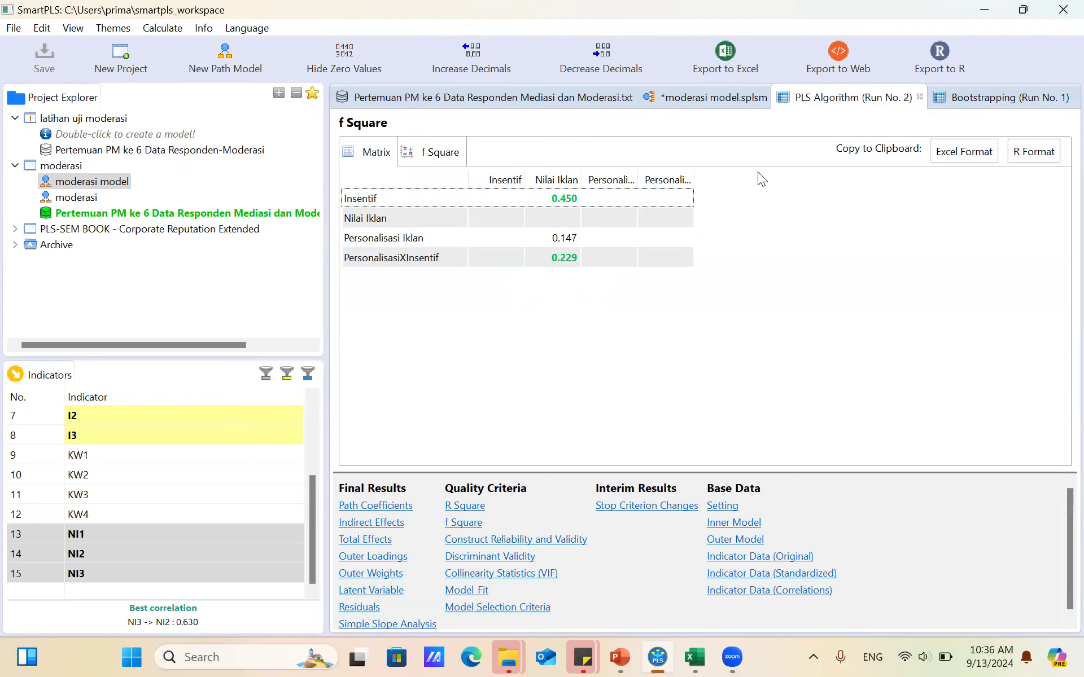
Step: Close the first bootstrapping report and rerun Bootstrapping on the moderasi model with the same 52-subsample settings
{"action": "left_click", "coordinate": [715, 98]}
{"action": "left_click", "coordinate": [1002, 97]}
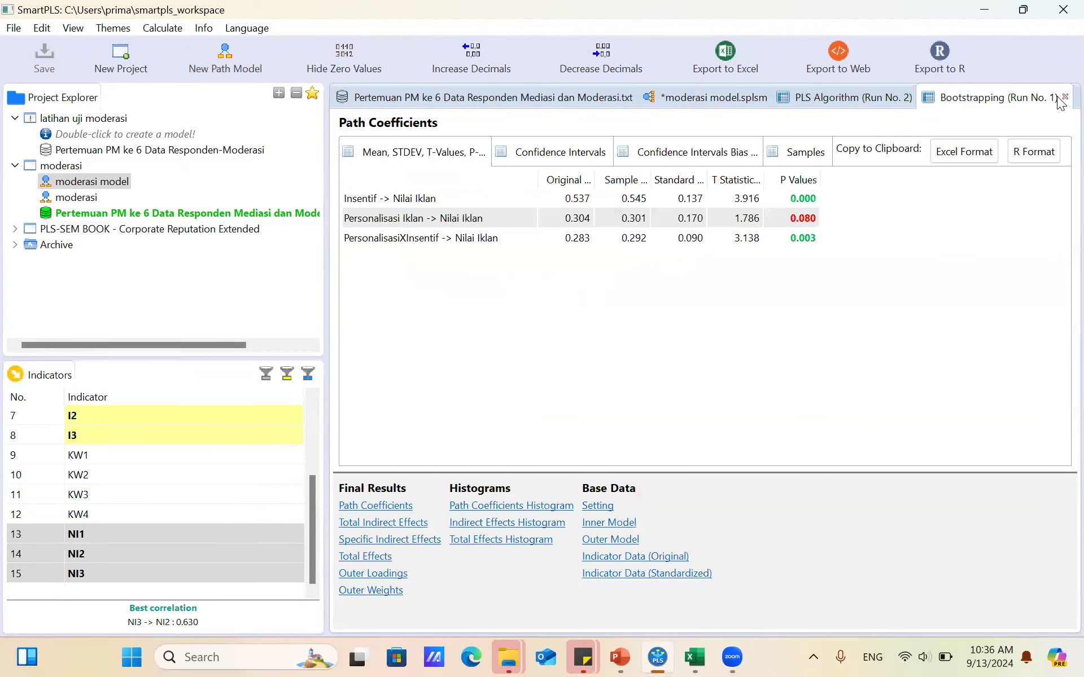
{"action": "left_click", "coordinate": [1060, 99]}
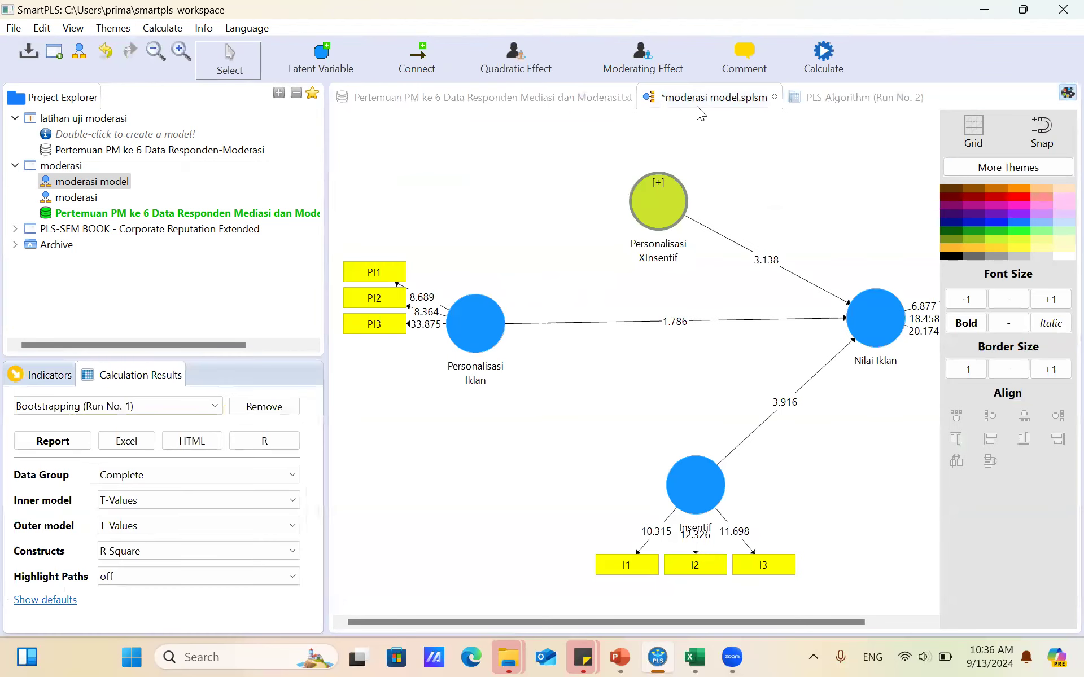
{"action": "left_click", "coordinate": [821, 66]}
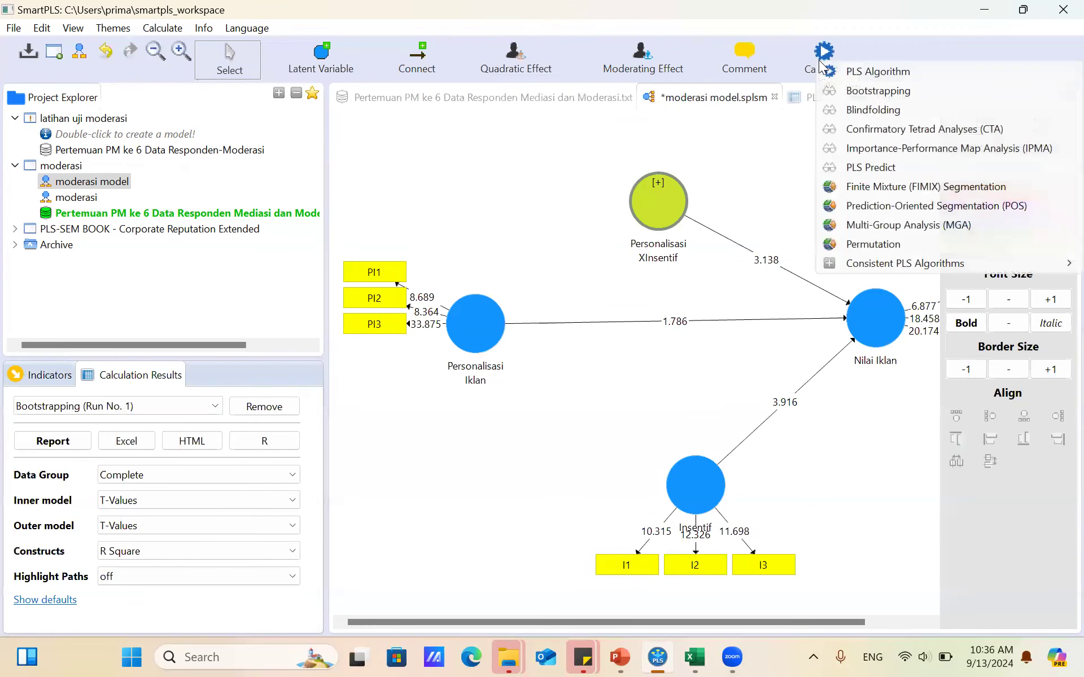
{"action": "left_click", "coordinate": [844, 87]}
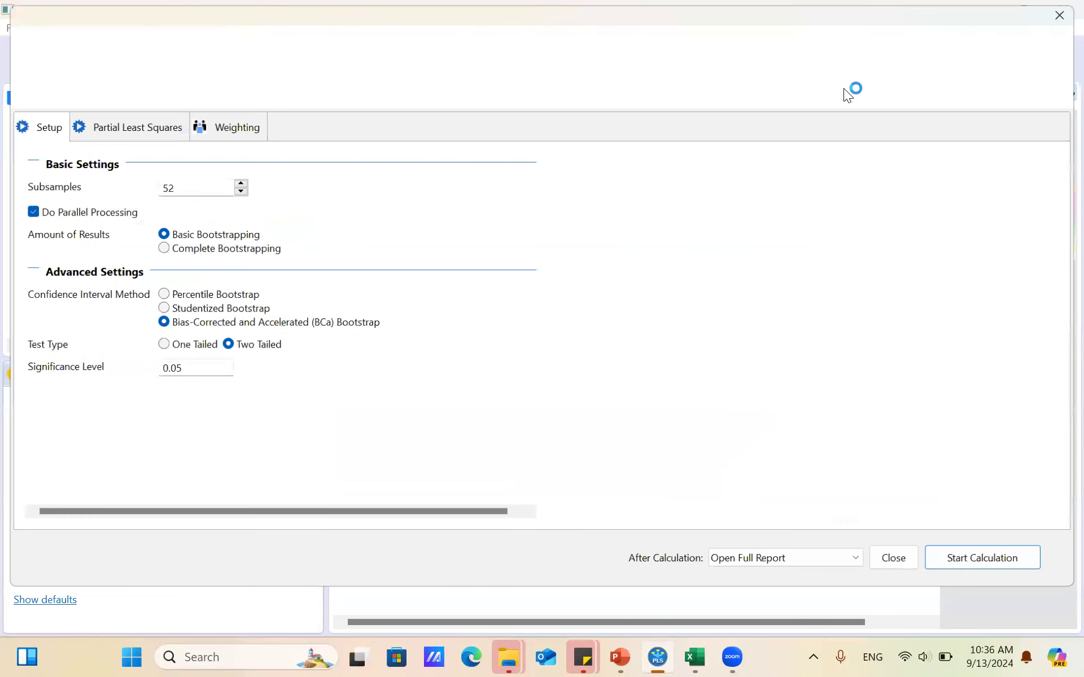
{"action": "left_click", "coordinate": [976, 561]}
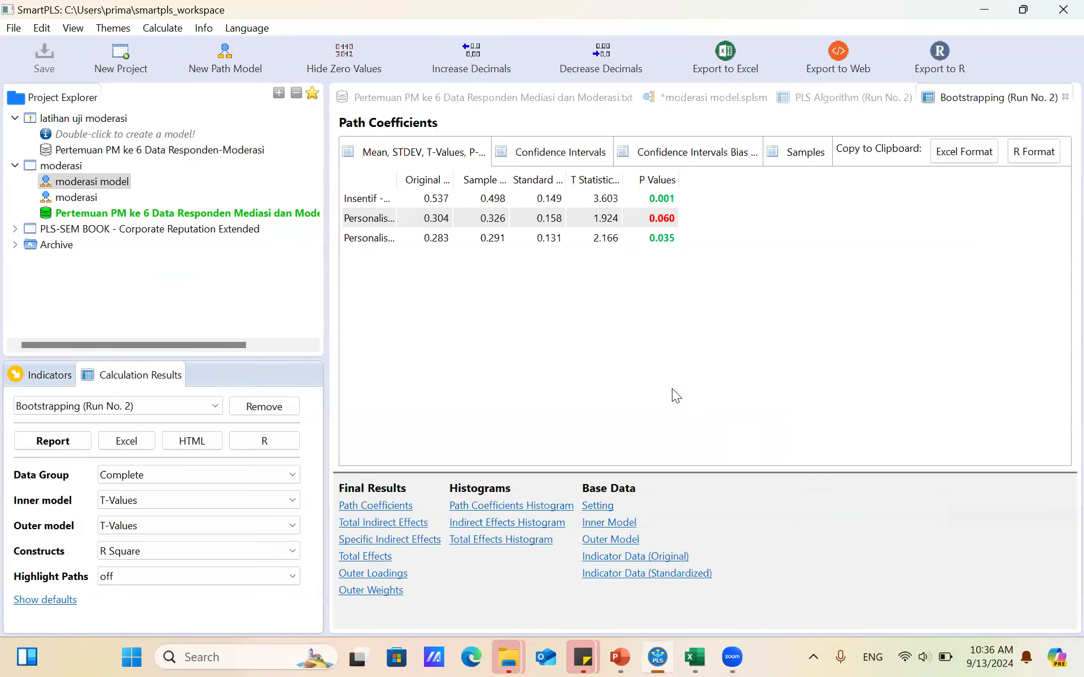
Step: Widen the Original Sample and path-name columns of the new Path Coefficients table and examine the PersonalisasiXInsentif -> Nilai Iklan row
{"action": "left_click_drag", "start_coordinate": [453, 181], "coordinate": [526, 191]}
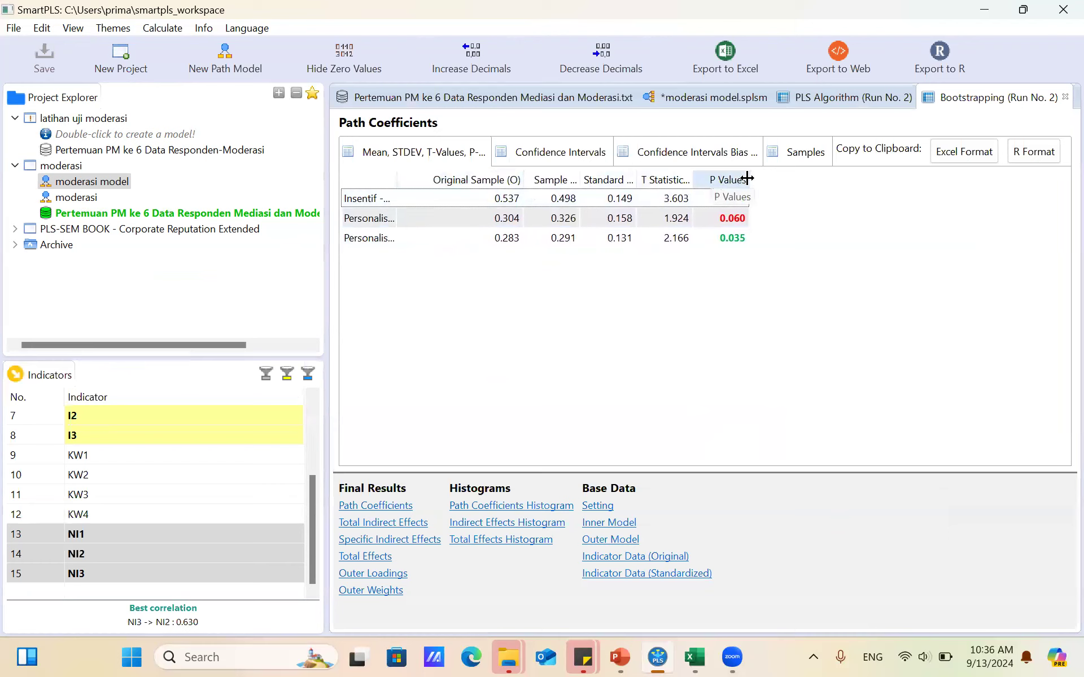
{"action": "mouse_move", "coordinate": [748, 179]}
{"action": "left_mouse_down"}
{"action": "mouse_move", "coordinate": [786, 179]}
{"action": "mouse_move", "coordinate": [745, 179]}
{"action": "left_mouse_up"}
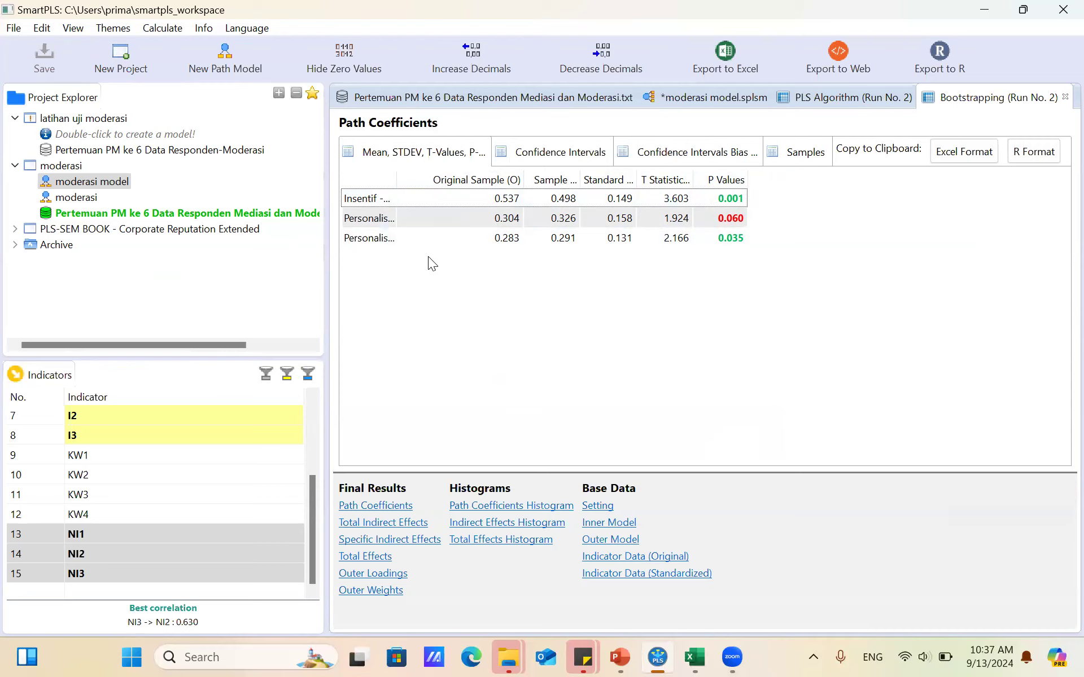
{"action": "left_click_drag", "start_coordinate": [397, 180], "coordinate": [564, 182]}
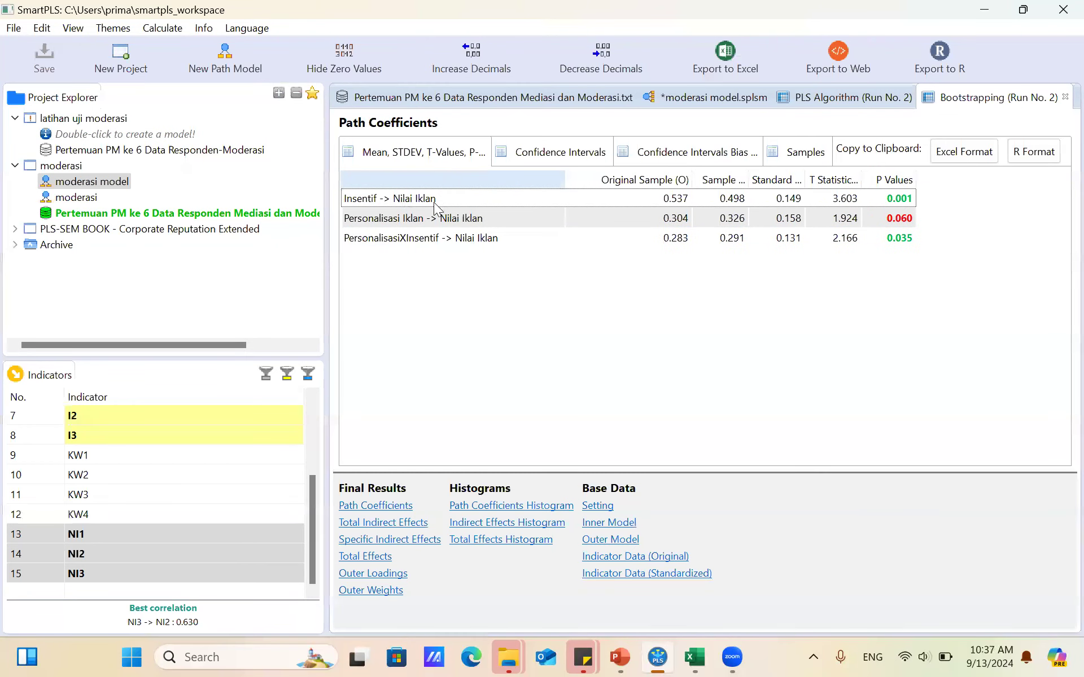
{"action": "left_click", "coordinate": [404, 203]}
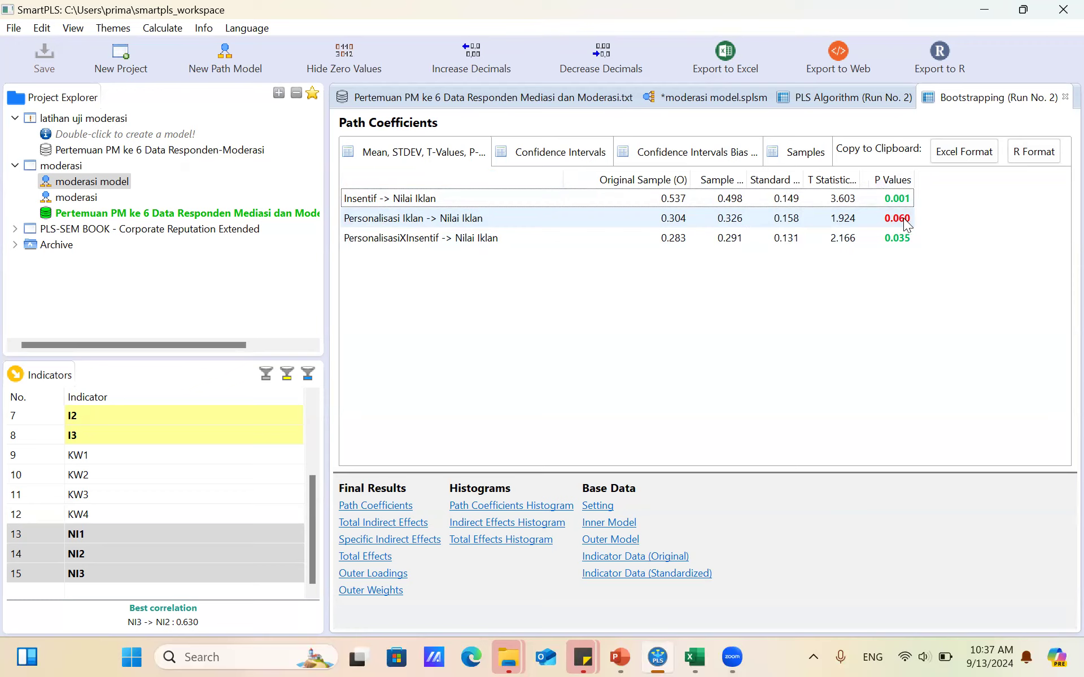
{"action": "left_click", "coordinate": [518, 242]}
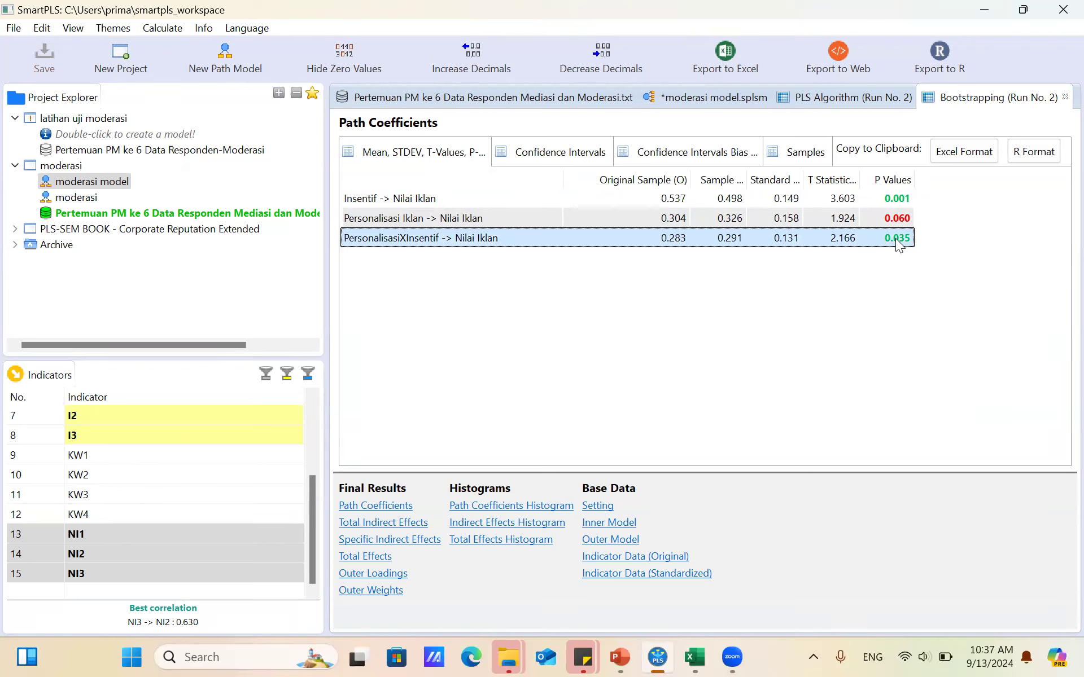
Step: Switch to the PowerPoint hypothesis slide, insert "tidak" after "Personalisasi iklan" in H1 and colour that word red
{"action": "mouse_move", "coordinate": [700, 656]}
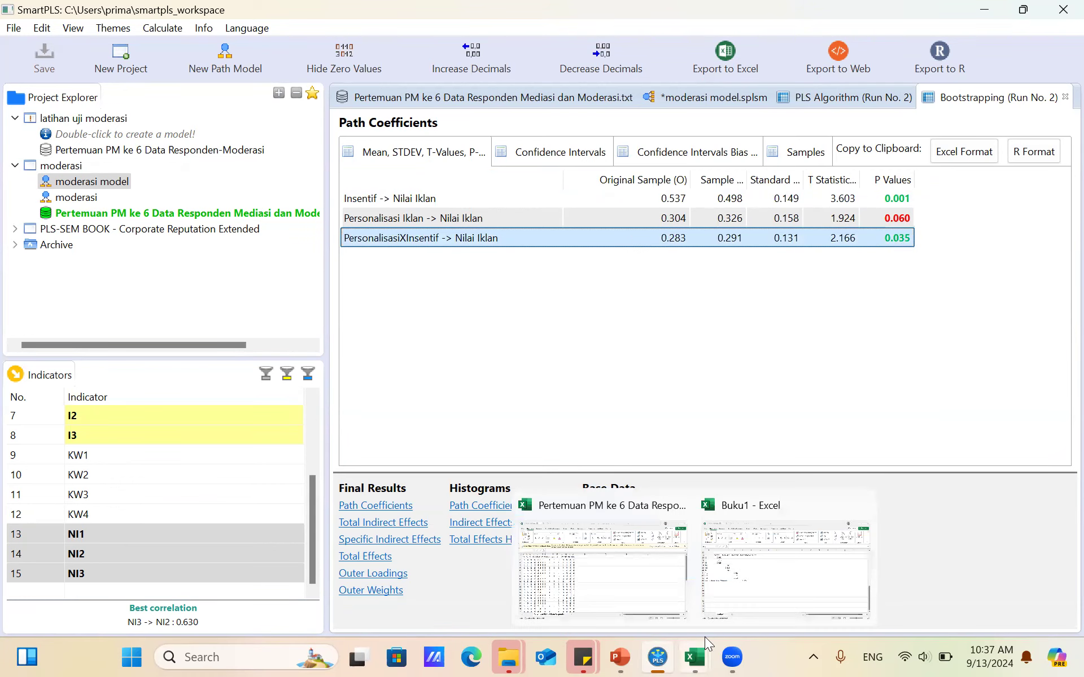
{"action": "mouse_move", "coordinate": [621, 658]}
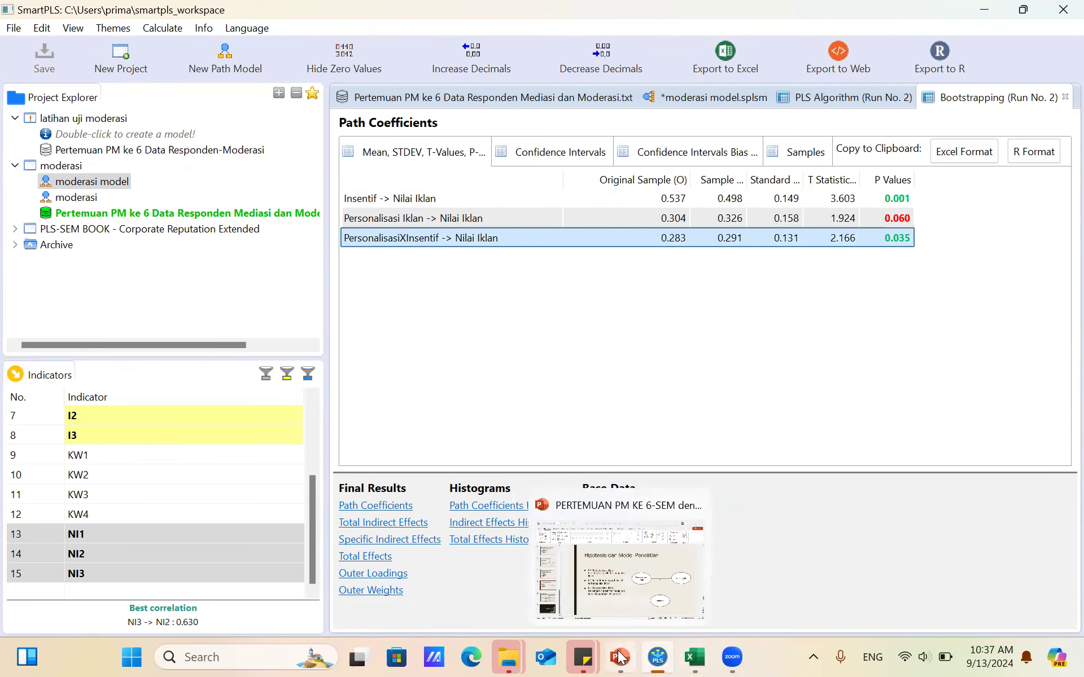
{"action": "left_click", "coordinate": [624, 583]}
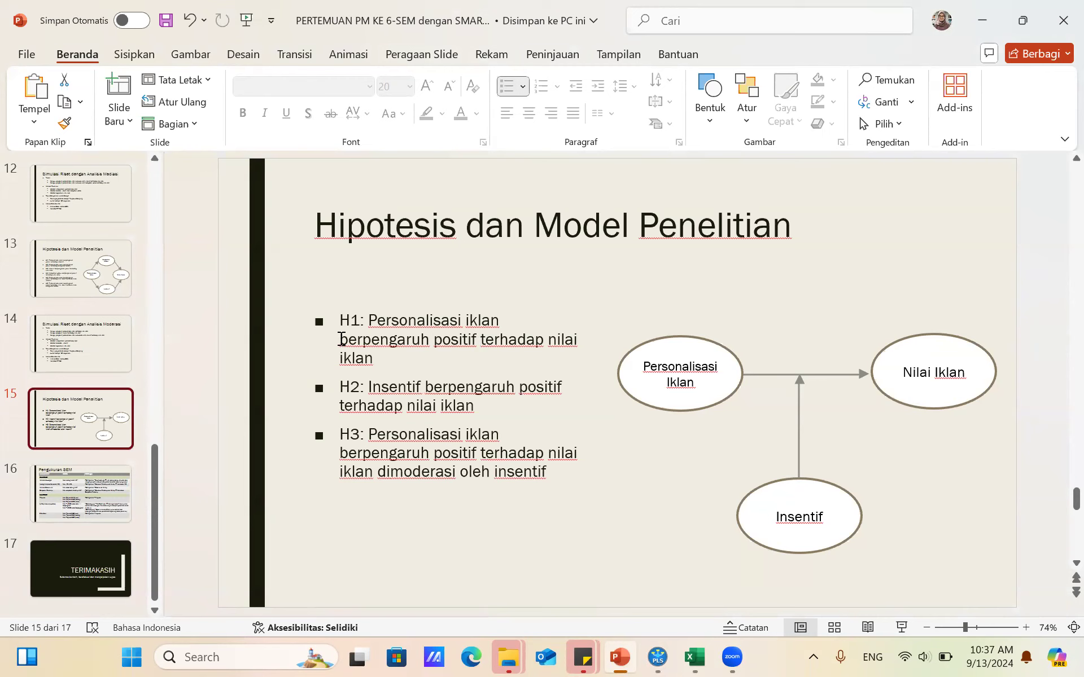
{"action": "left_click", "coordinate": [341, 340]}
{"action": "type", "text": "idak"}
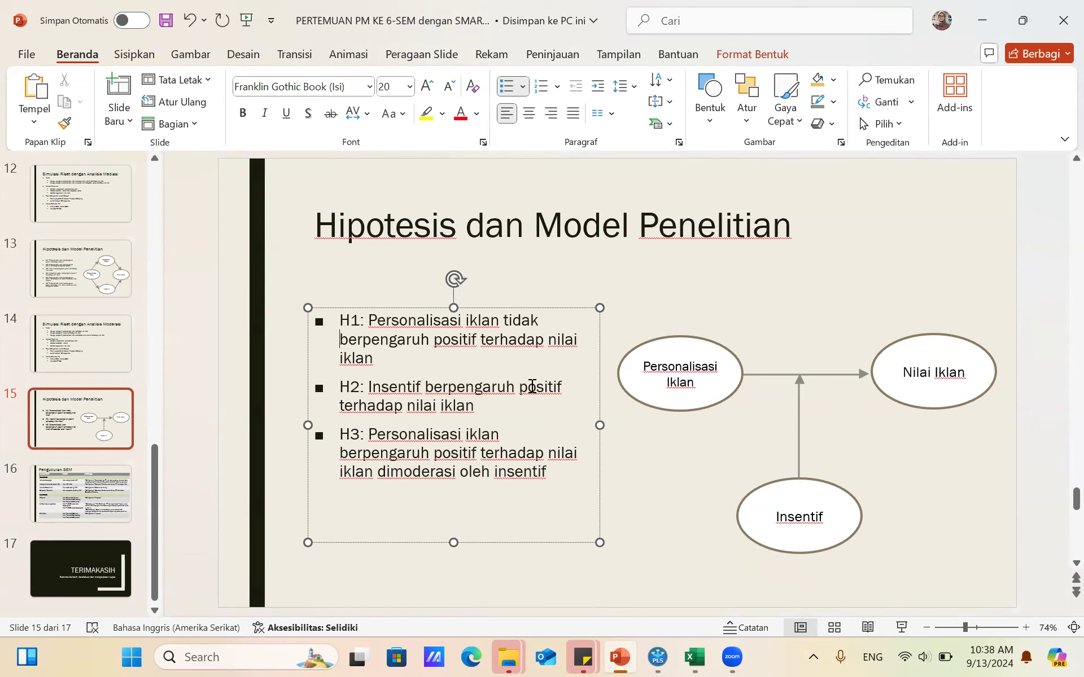
{"action": "left_click_drag", "start_coordinate": [504, 320], "coordinate": [540, 320]}
{"action": "left_click", "coordinate": [460, 114]}
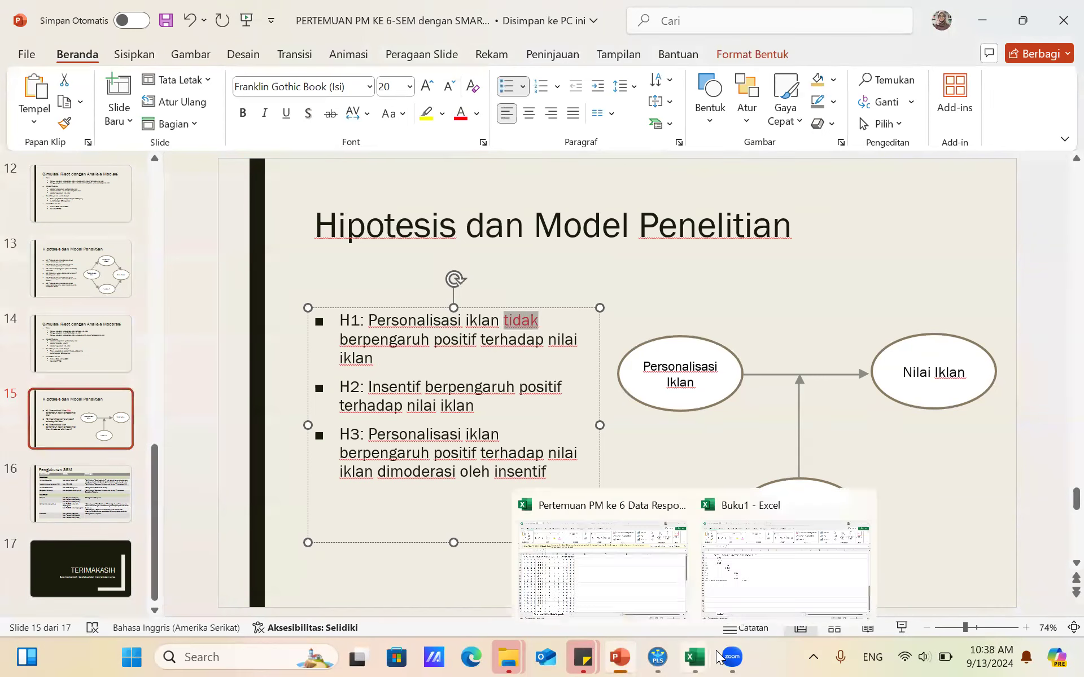
Step: Copy the bootstrapping Path Coefficients table from SmartPLS in Excel format and paste it at cell A46 of the Buku1 workbook in Excel
{"action": "mouse_move", "coordinate": [728, 657]}
{"action": "mouse_move", "coordinate": [657, 657]}
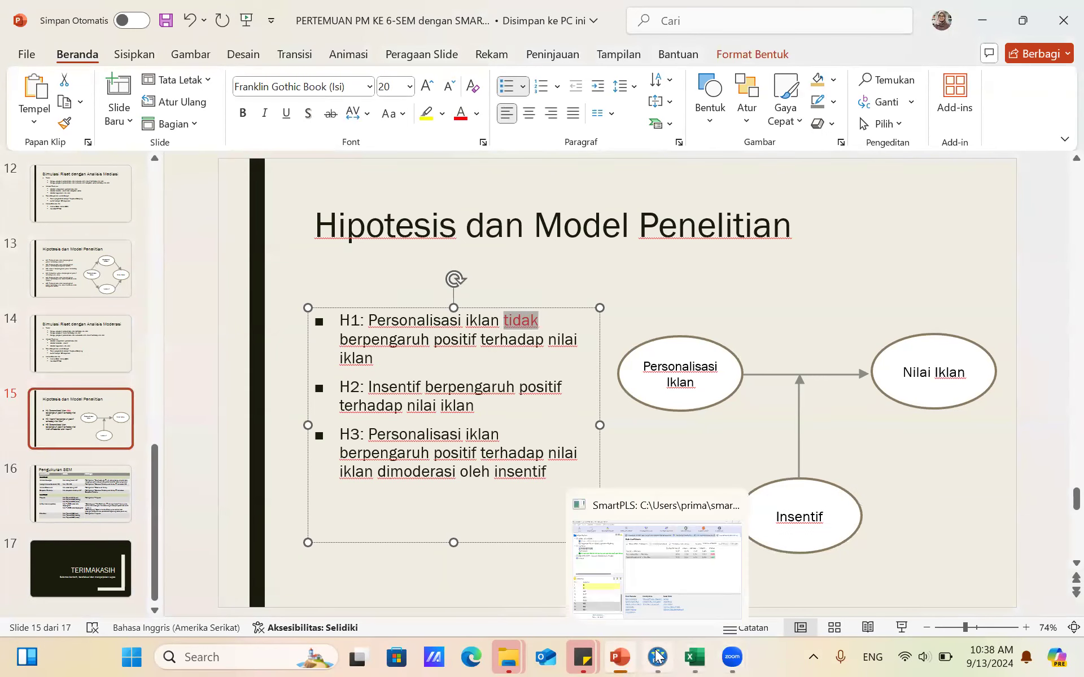
{"action": "left_click", "coordinate": [663, 575]}
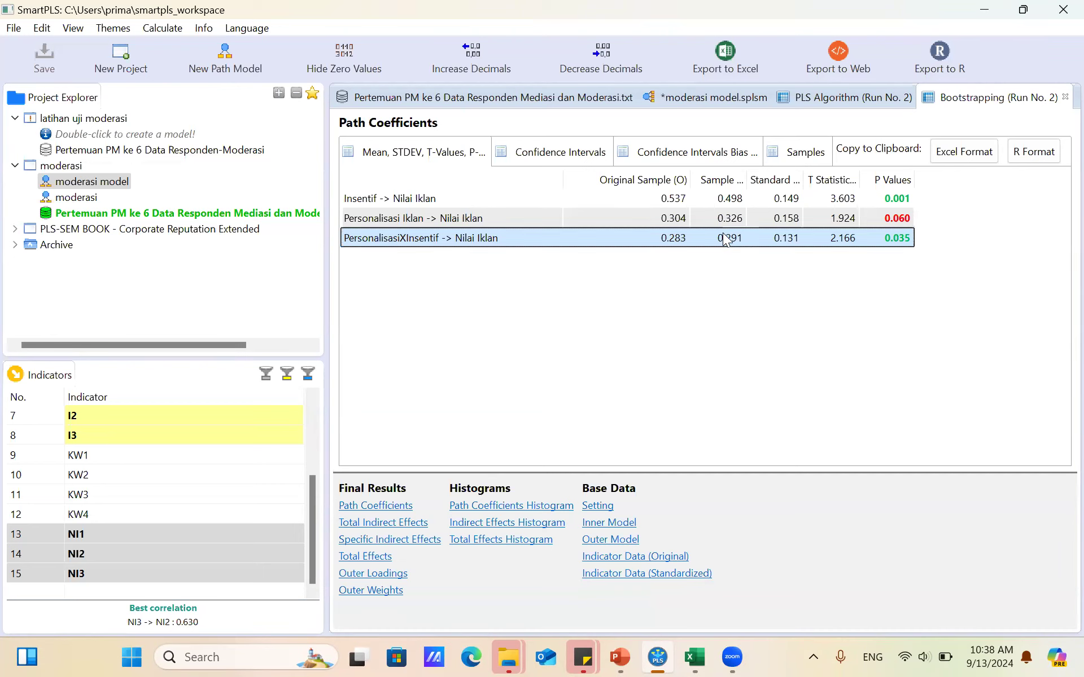
{"action": "left_click", "coordinate": [954, 158]}
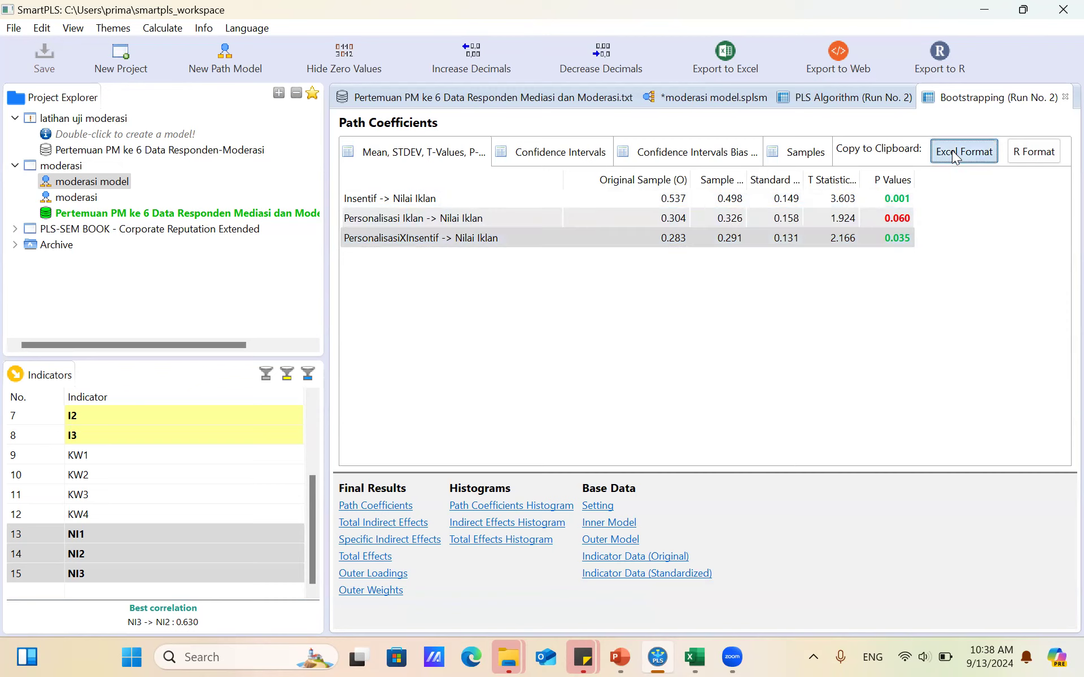
{"action": "mouse_move", "coordinate": [698, 658]}
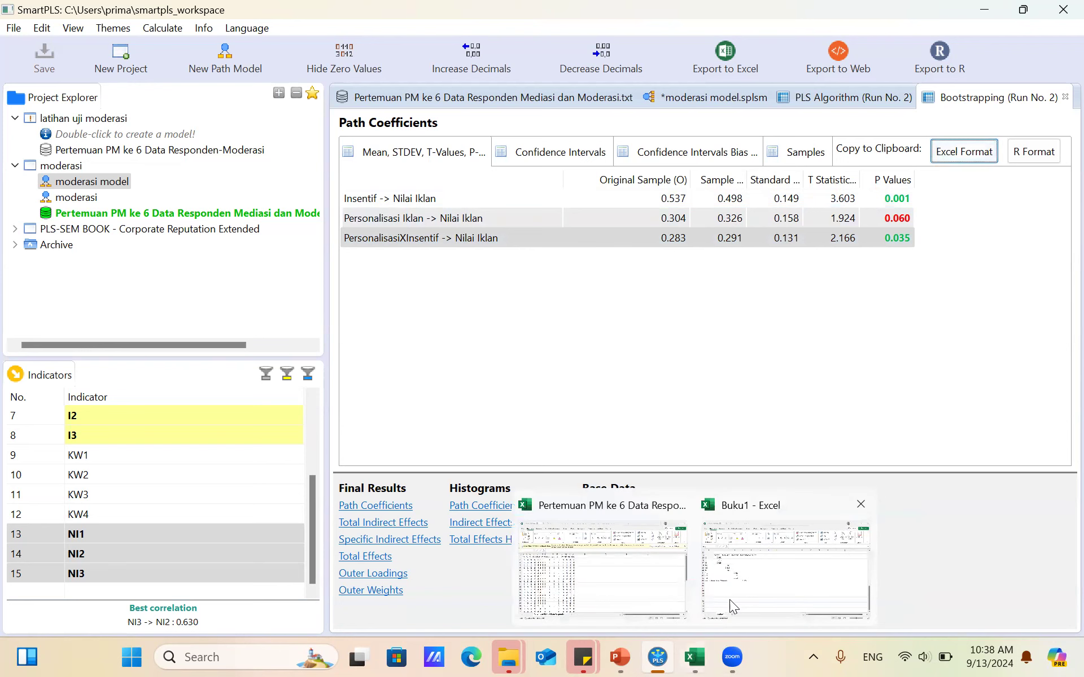
{"action": "left_click", "coordinate": [763, 556]}
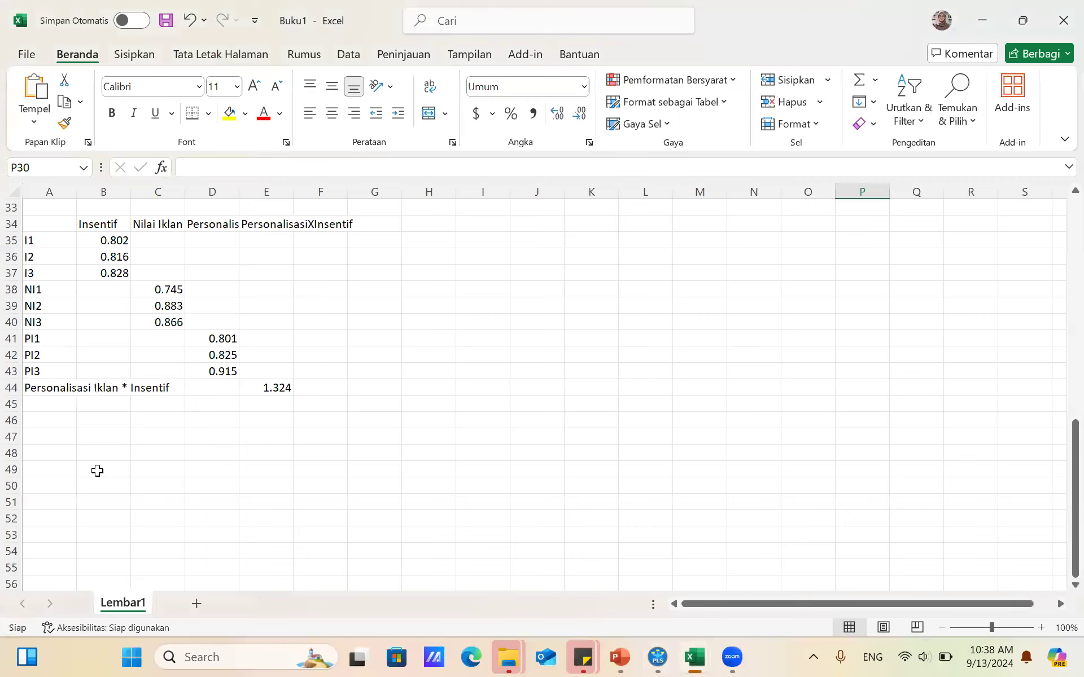
{"action": "left_click", "coordinate": [47, 426]}
{"action": "type", "text": "Original Sa\tSample M\tStandard I\tT Statistics\tP Values Insentif ->\t0.537\t0.498\t0.149\t3.603\t0.001 Personalis\t0.304\t0.326\t0.158\t1.924\t0.06 Personalis\t0.283\t0.291\t0.131\t2.166\t0.035"}
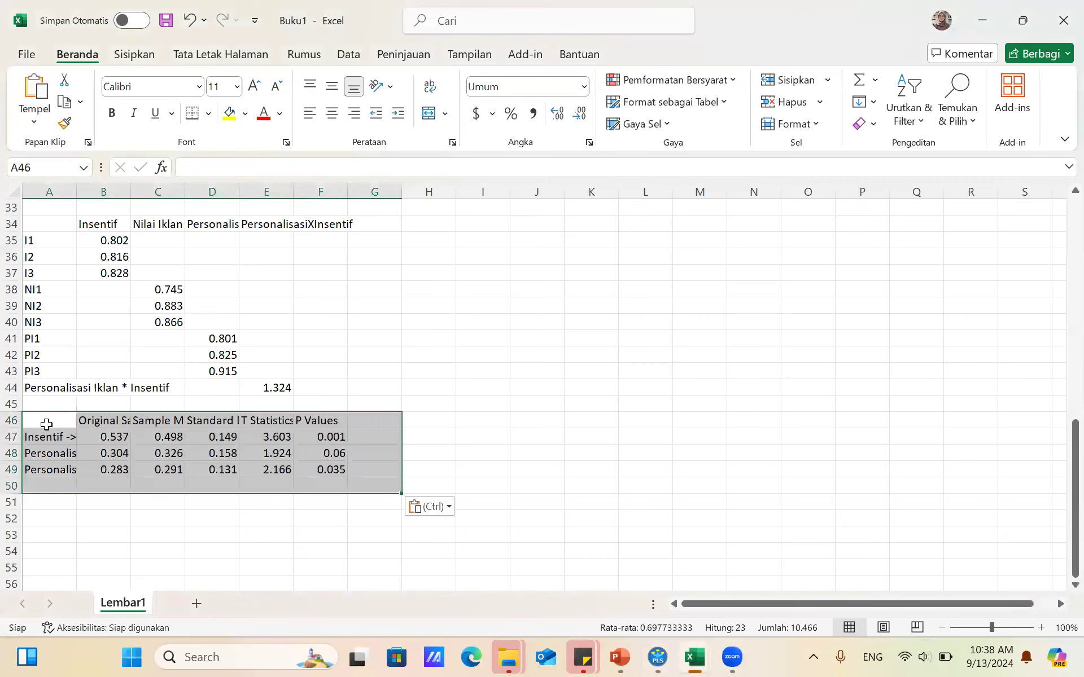
Step: Switch back to SmartPLS, show the R Square table of the PLS Algorithm (Run No. 2) report and widen its columns
{"action": "mouse_move", "coordinate": [692, 657]}
{"action": "mouse_move", "coordinate": [657, 657]}
{"action": "left_click", "coordinate": [650, 574]}
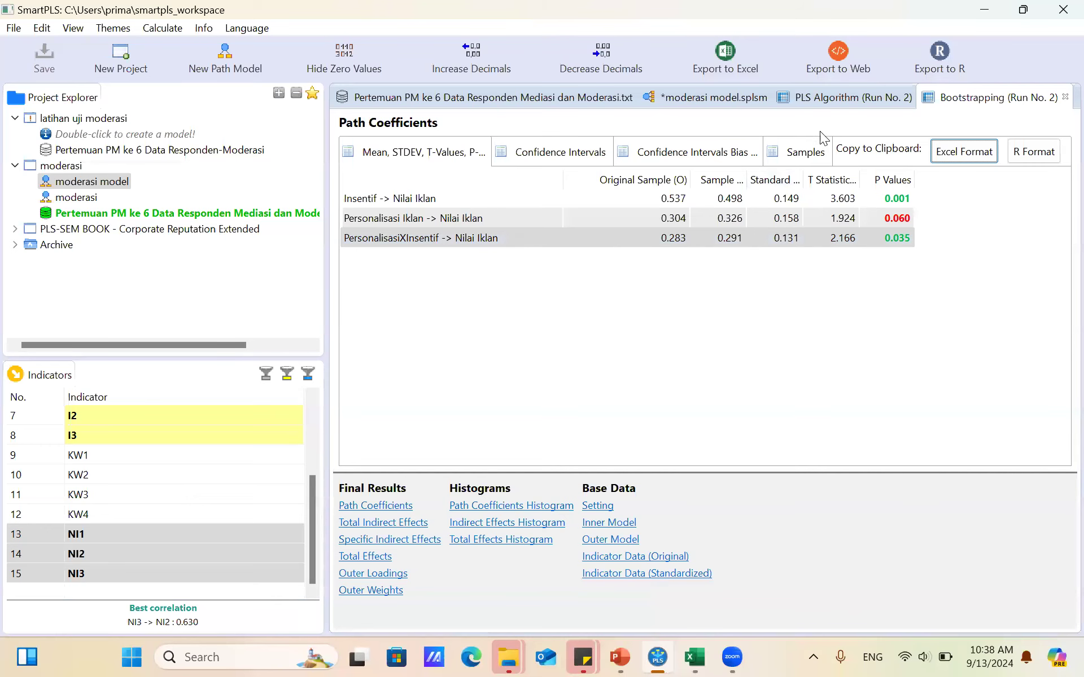
{"action": "left_click", "coordinate": [813, 97]}
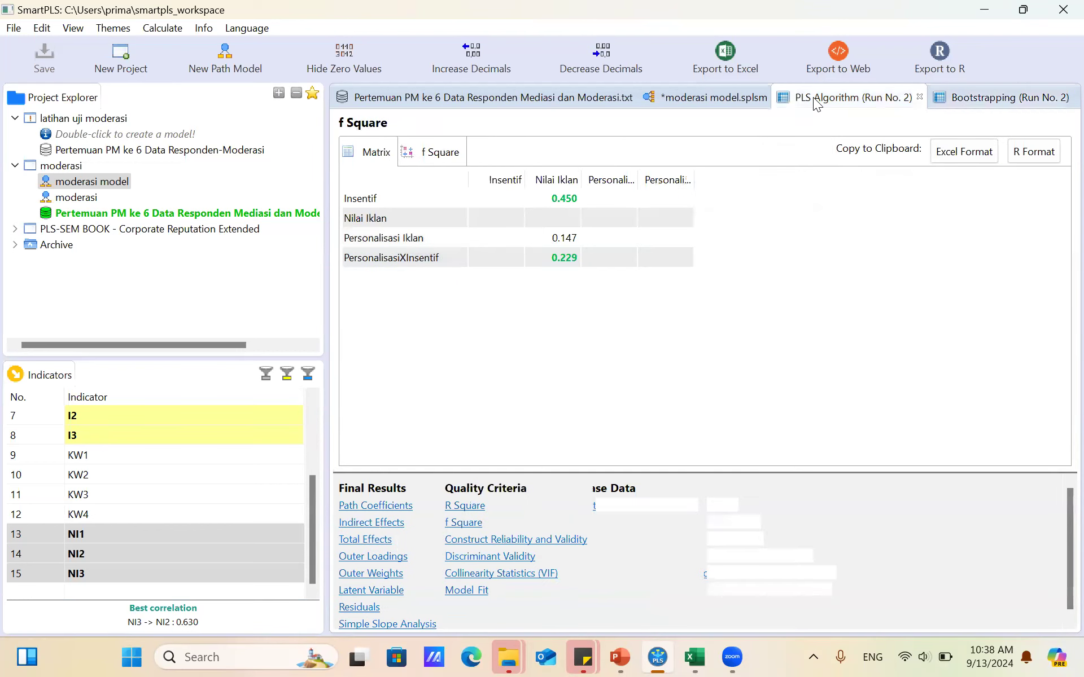
{"action": "left_click", "coordinate": [459, 506]}
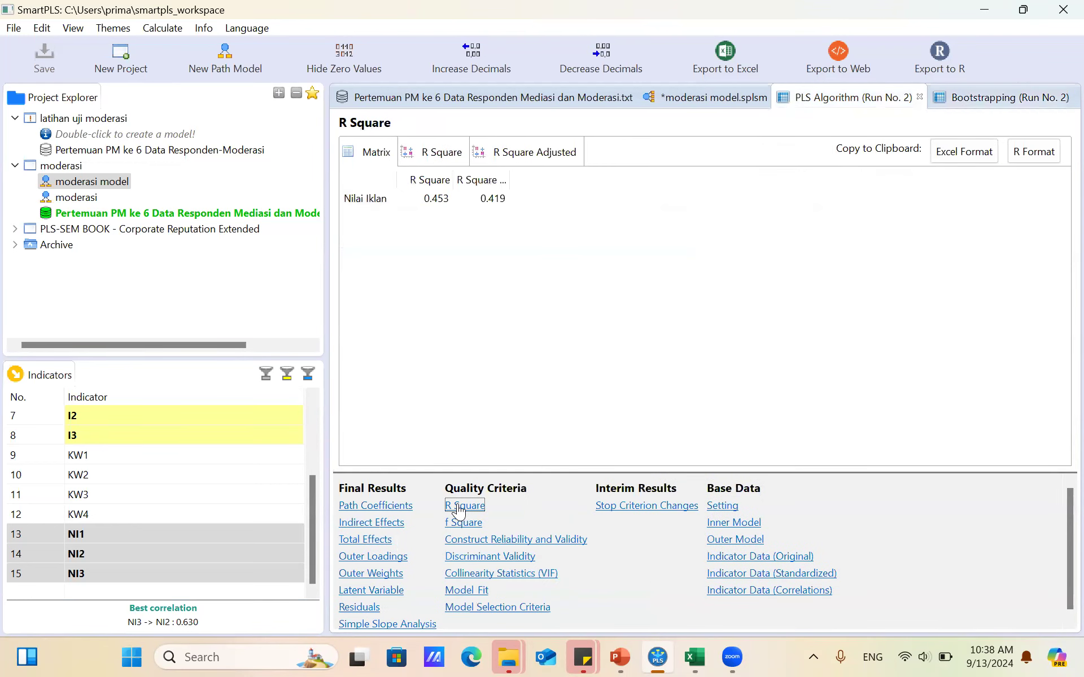
{"action": "left_click_drag", "start_coordinate": [455, 173], "coordinate": [577, 174]}
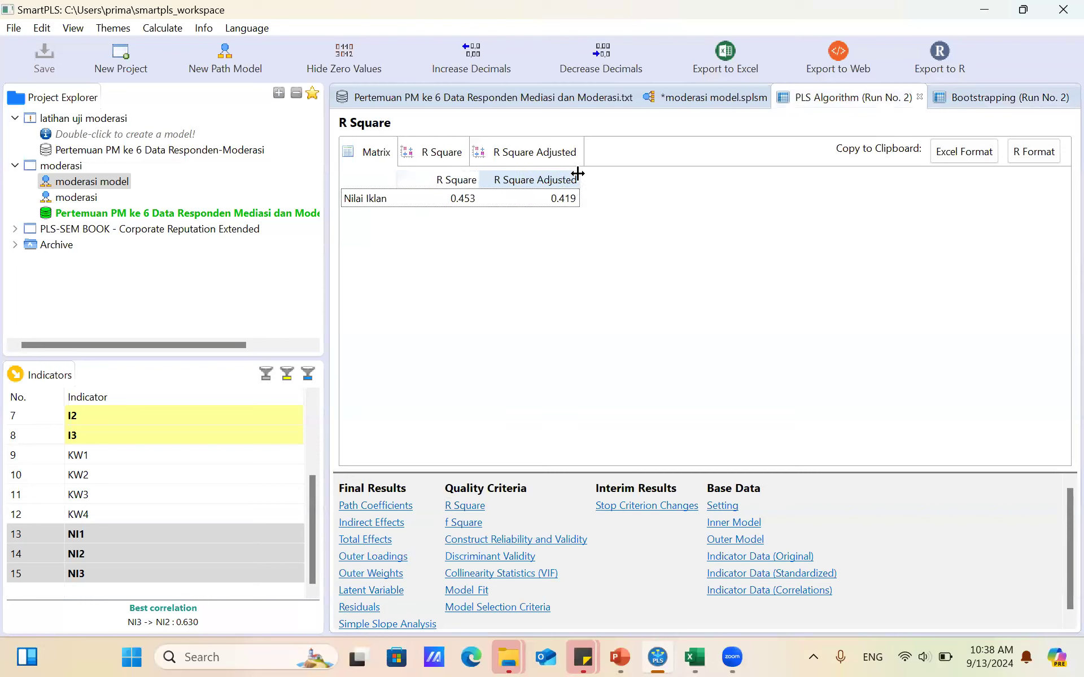
Step: Copy the R Square table in Excel format and paste it at cell A52 of the Buku1 workbook in Excel
{"action": "left_click", "coordinate": [963, 163]}
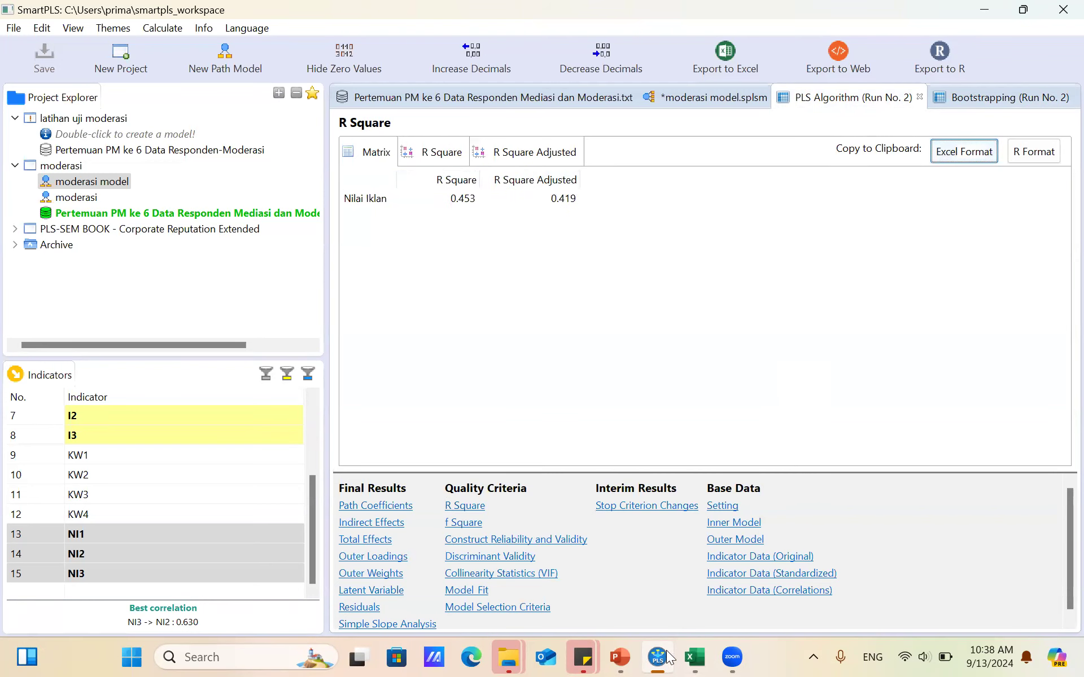
{"action": "mouse_move", "coordinate": [695, 657]}
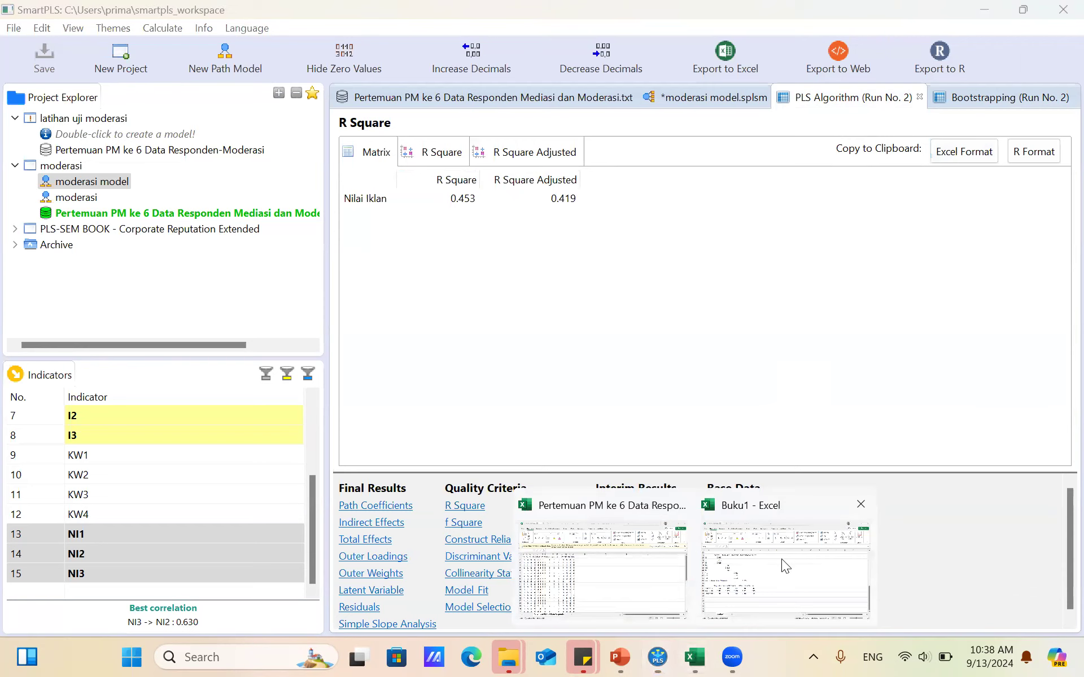
{"action": "left_click", "coordinate": [781, 567]}
{"action": "left_click", "coordinate": [35, 522]}
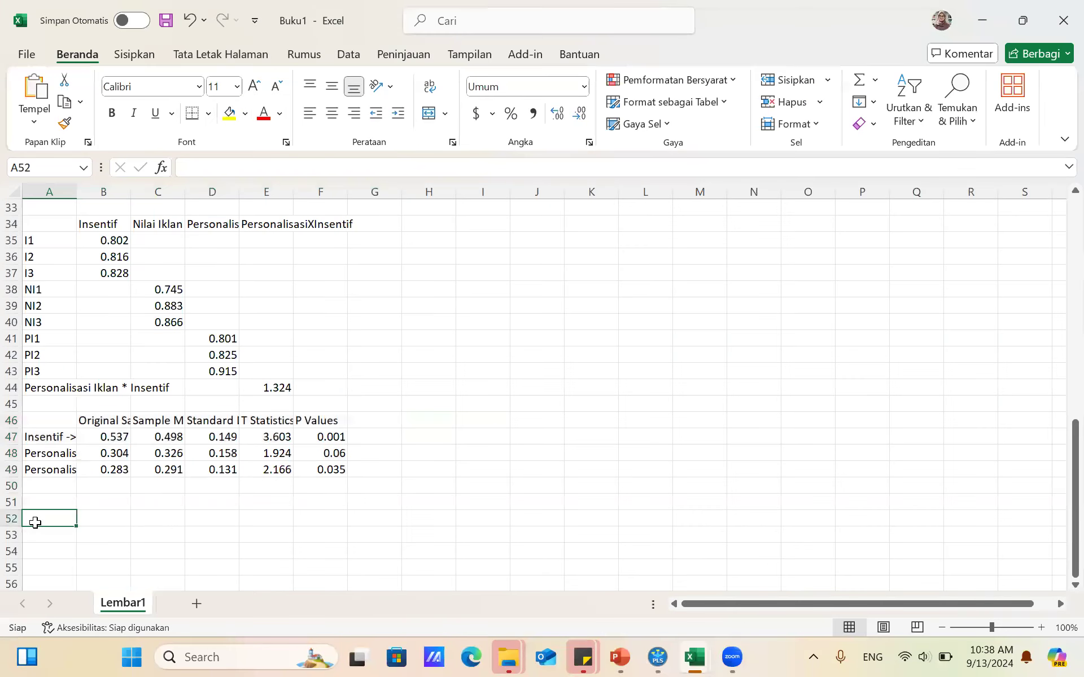
{"action": "type", "text": "R Square\tR Square Adjusted Nilai Iklan\t0.453\t0.419"}
Step: Return to SmartPLS, show the f Square matrix and widen the truncated Personalisasi columns and the row-name column
{"action": "mouse_move", "coordinate": [657, 657]}
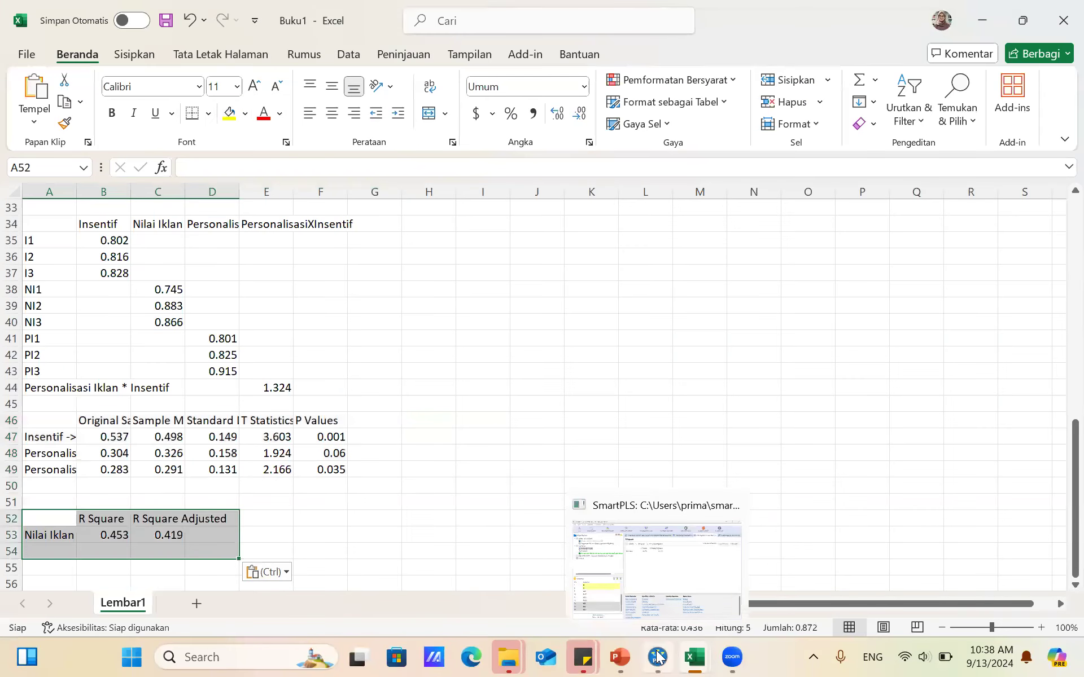
{"action": "left_click", "coordinate": [681, 587]}
{"action": "left_click", "coordinate": [450, 524]}
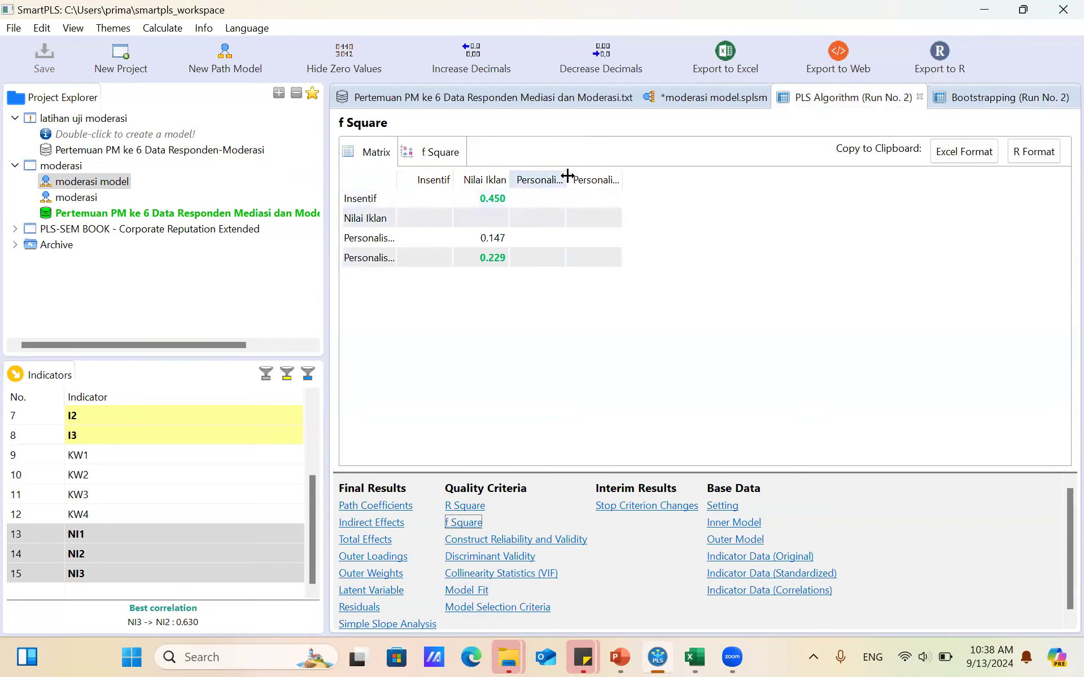
{"action": "left_click_drag", "start_coordinate": [567, 178], "coordinate": [770, 173]}
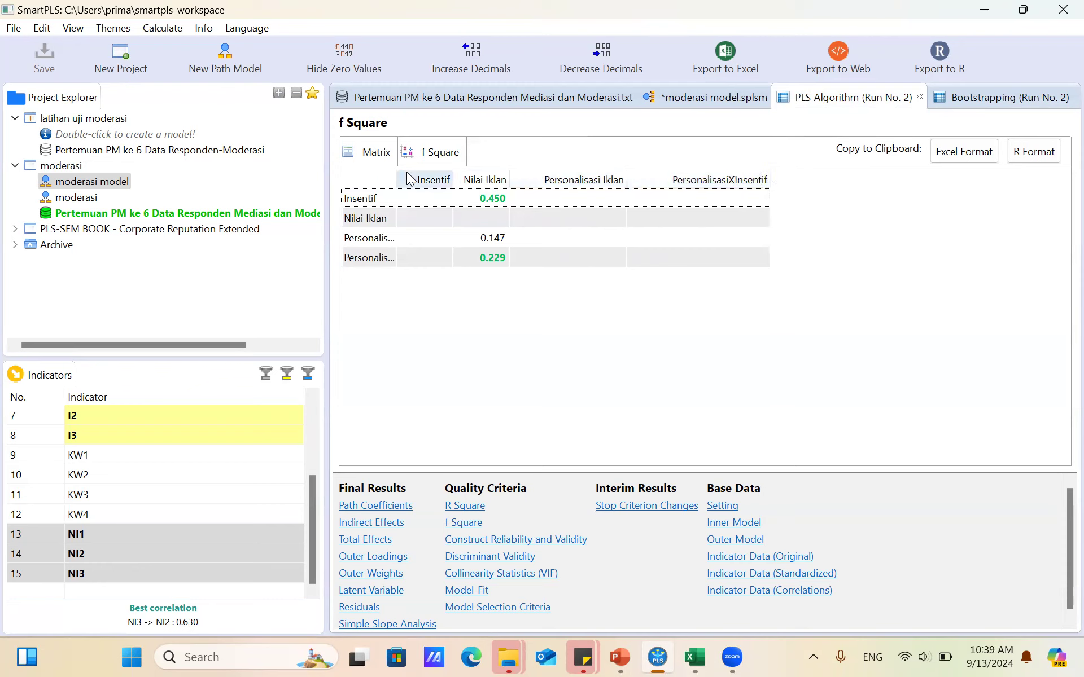
{"action": "left_click_drag", "start_coordinate": [394, 175], "coordinate": [496, 176]}
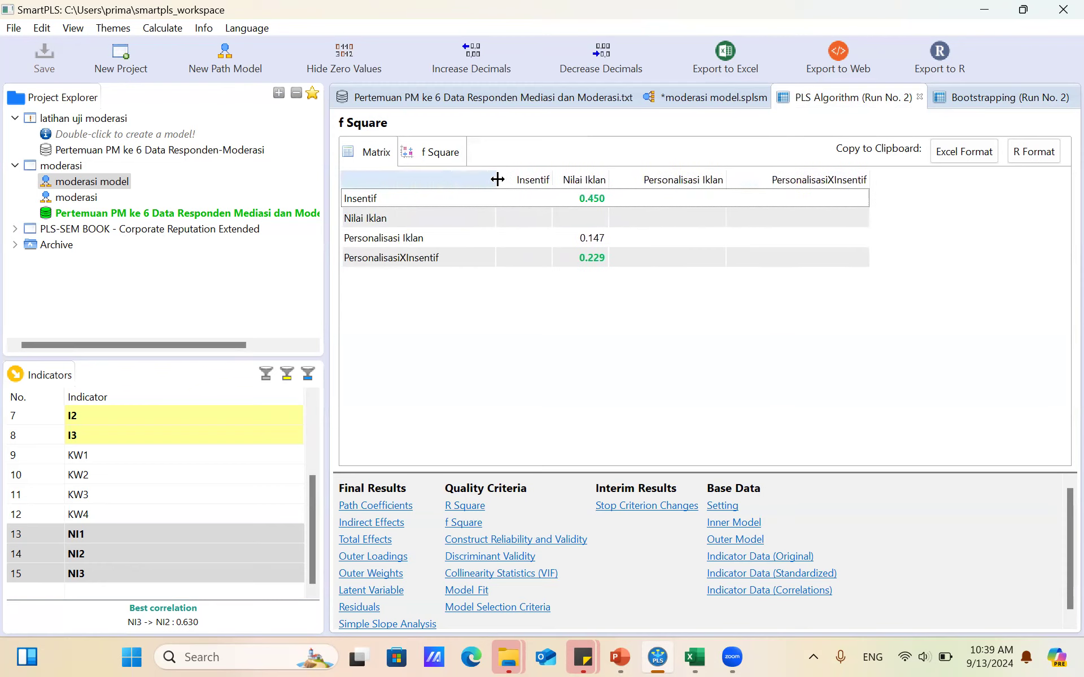
Step: Copy the f Square matrix in Excel format and paste it at cell A56 of the Buku1 workbook in Excel
{"action": "left_click", "coordinate": [994, 162]}
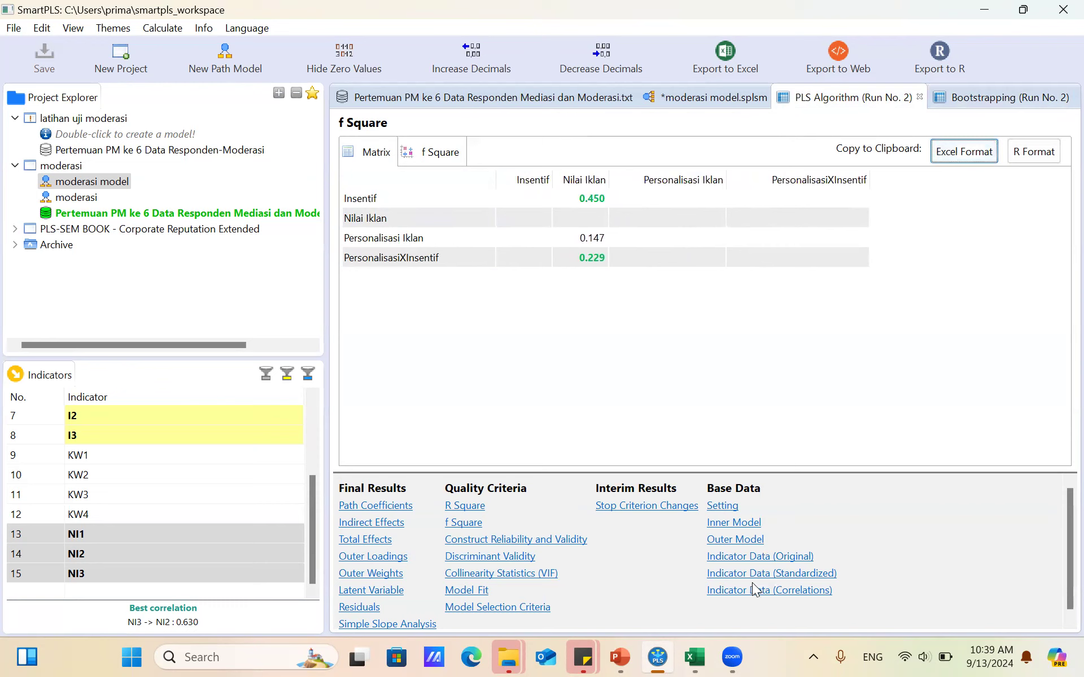
{"action": "mouse_move", "coordinate": [696, 657]}
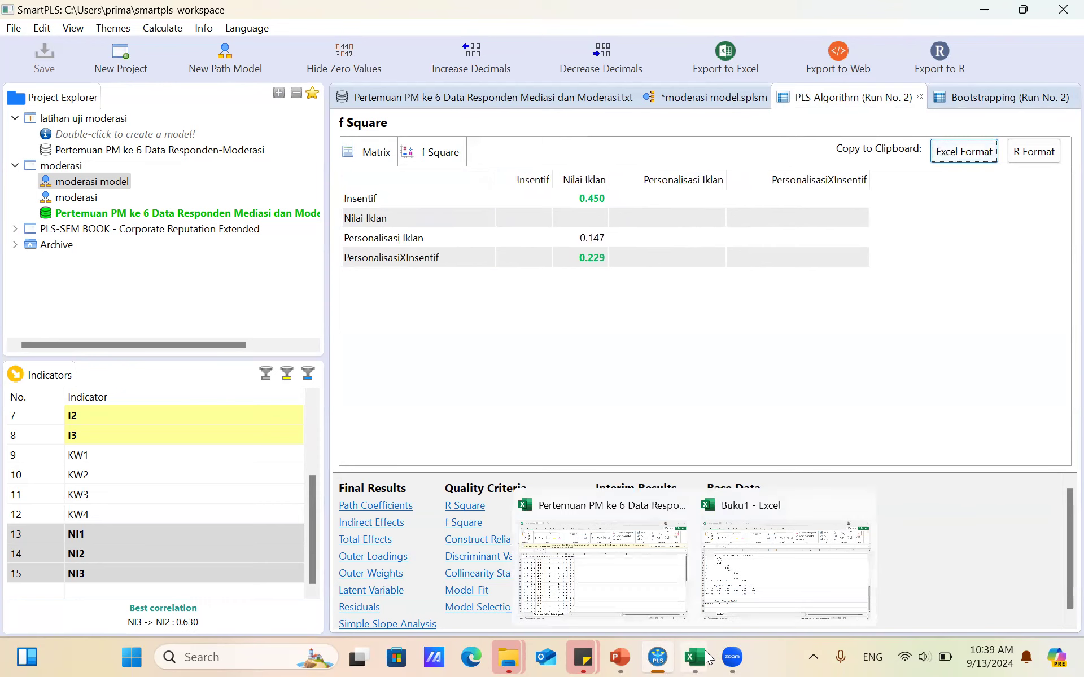
{"action": "left_click", "coordinate": [747, 575]}
{"action": "scroll", "coordinate": [181, 571], "scroll_direction": "down", "scroll_amount": 2}
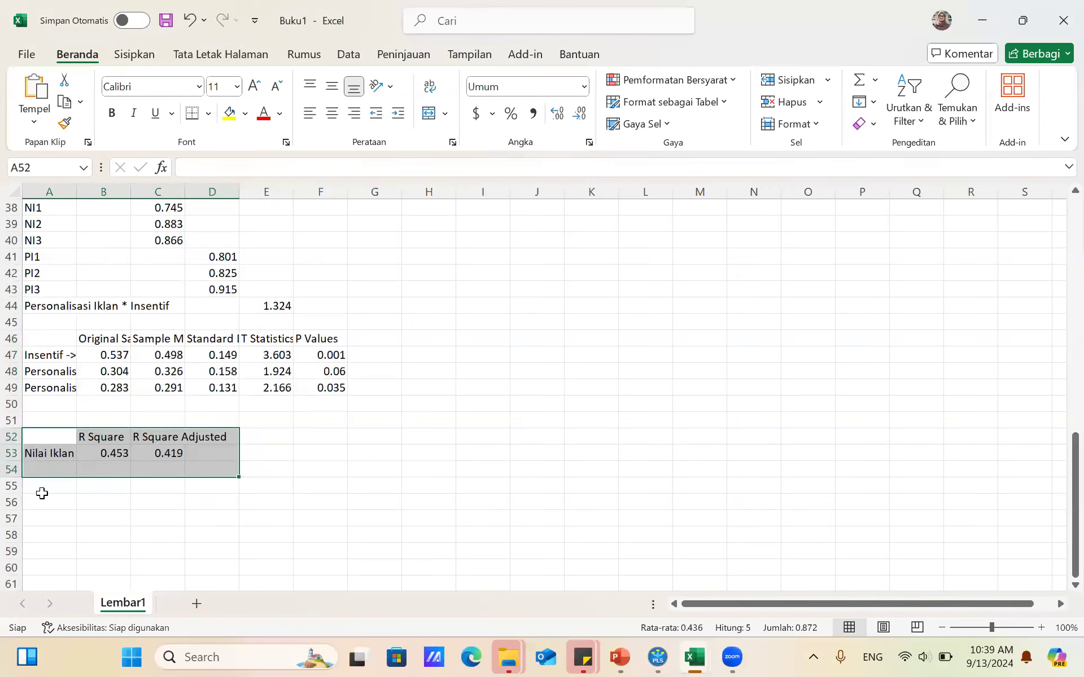
{"action": "left_click", "coordinate": [39, 500]}
{"action": "type", "text": "Insentif\tNilai Iklan\tPersonalisasi Iklan\tPersonalisasiXInsentif Insentif\t\t0.45 Nilai Iklan Personalisasi Iklan\t\t0.147 PersonalisasiXInsentif\t\t0.229"}
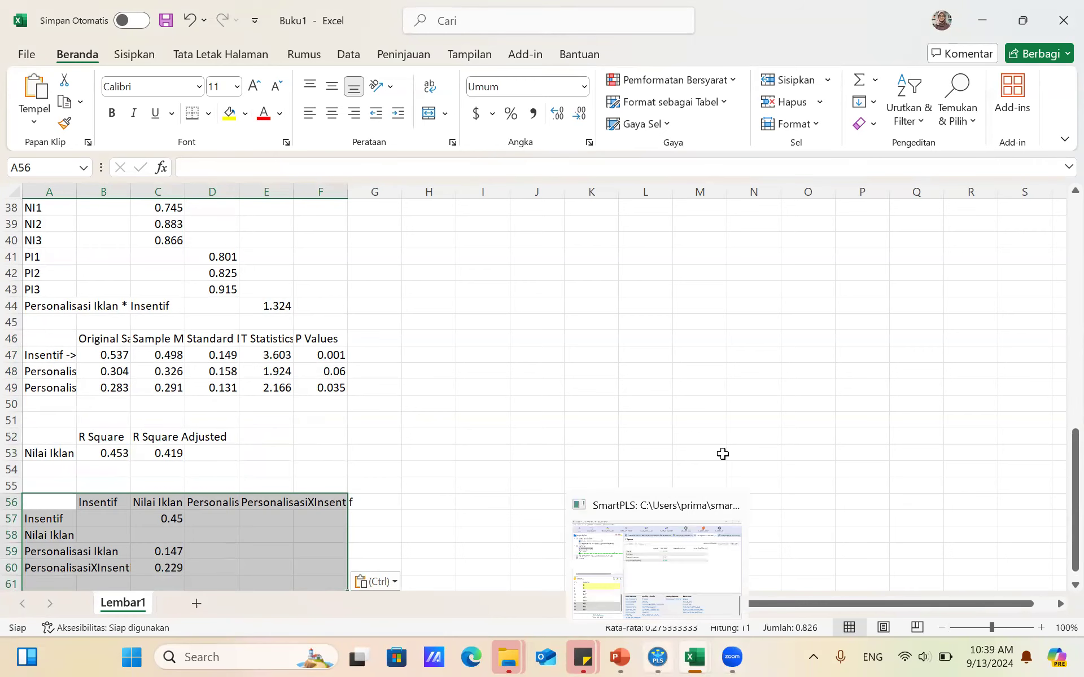
Step: Look over the tables already in Buku1, then show Collinearity Statistics (VIF) in SmartPLS and widen the indicator-name column
{"action": "scroll", "coordinate": [458, 381], "scroll_direction": "up", "scroll_amount": 12}
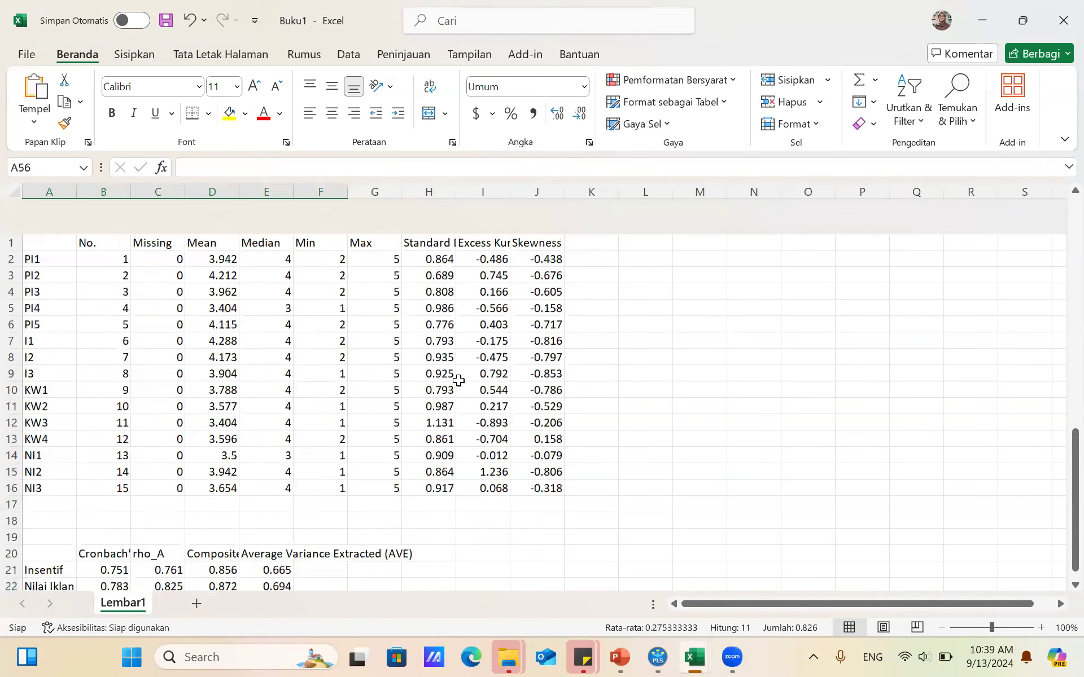
{"action": "scroll", "coordinate": [458, 382], "scroll_direction": "down", "scroll_amount": 20}
{"action": "mouse_move", "coordinate": [651, 657]}
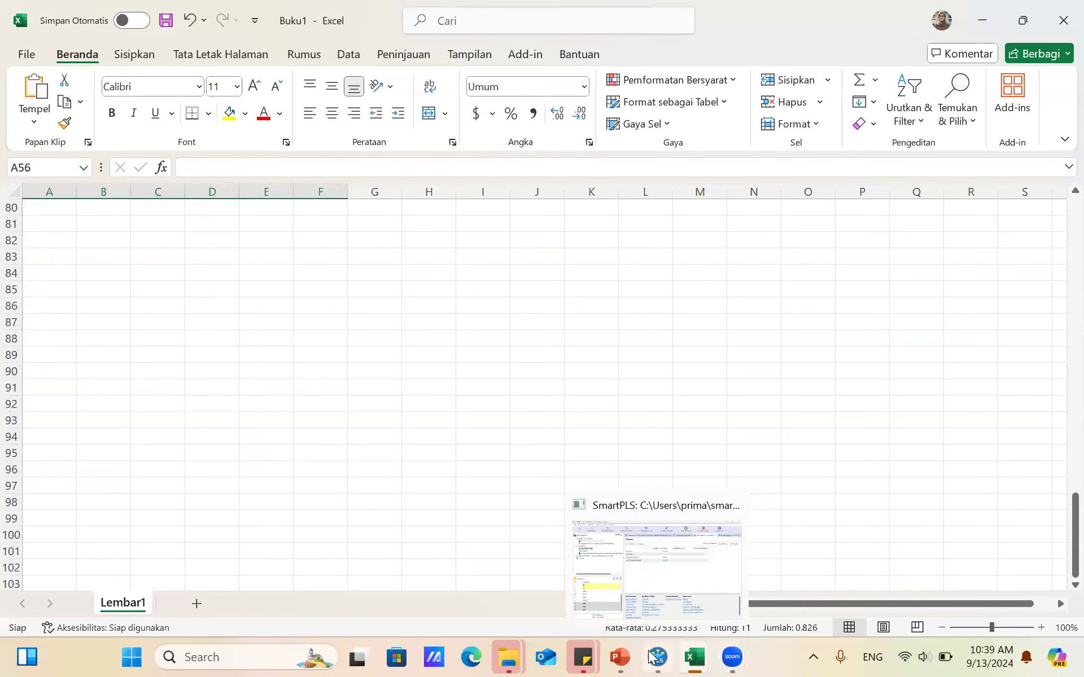
{"action": "left_click", "coordinate": [661, 558]}
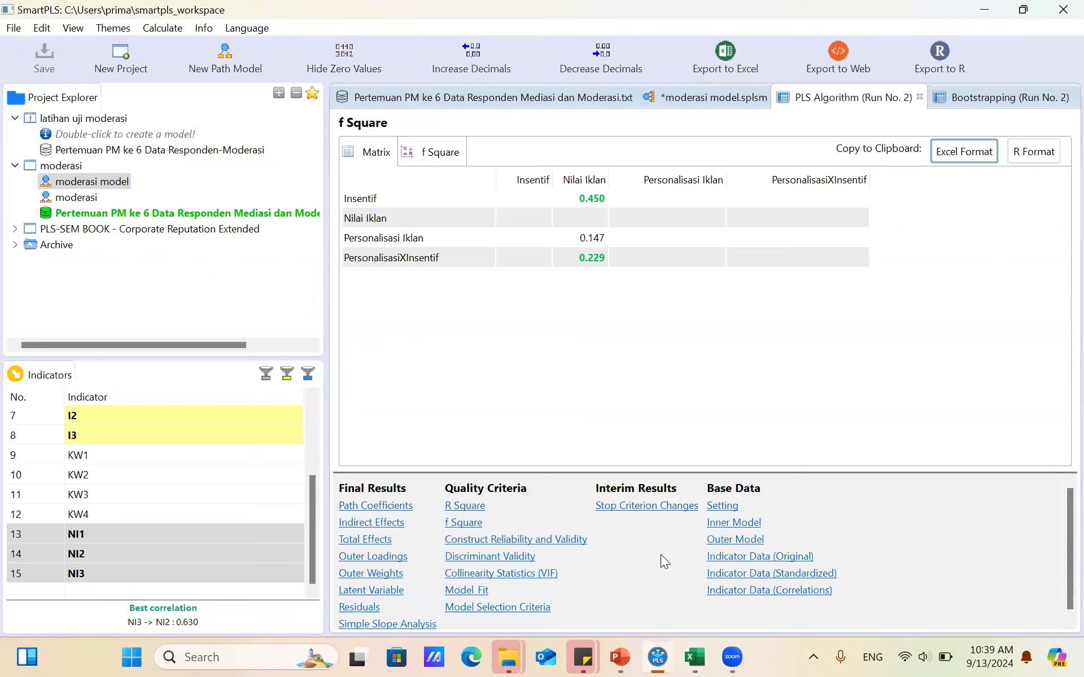
{"action": "left_click", "coordinate": [469, 574]}
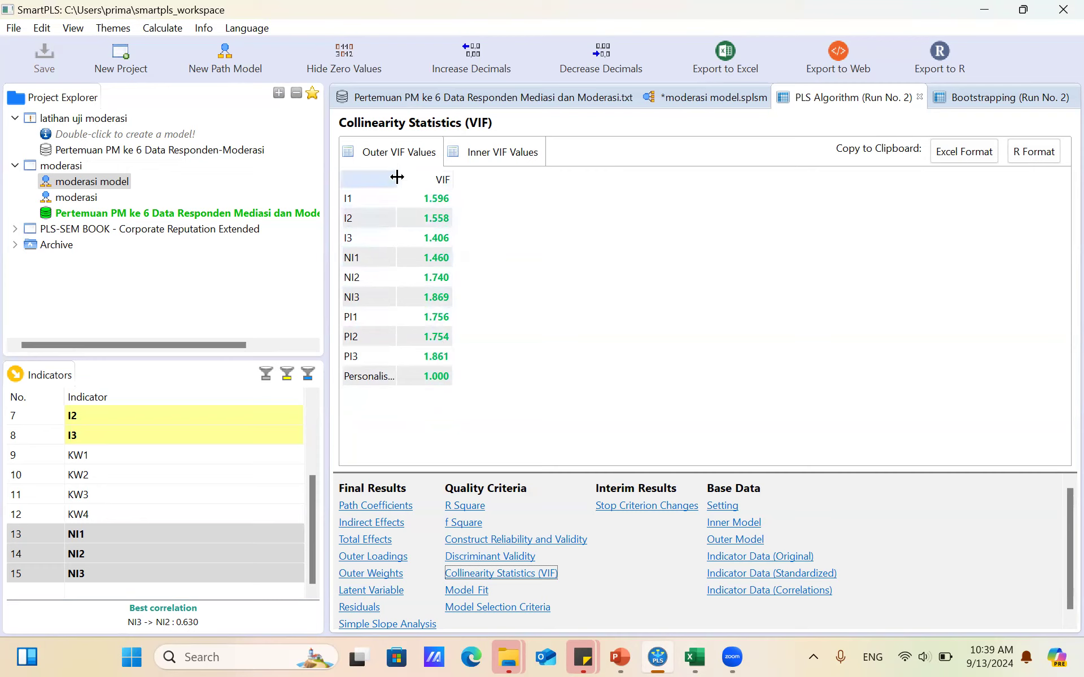
{"action": "left_click_drag", "start_coordinate": [397, 177], "coordinate": [488, 176]}
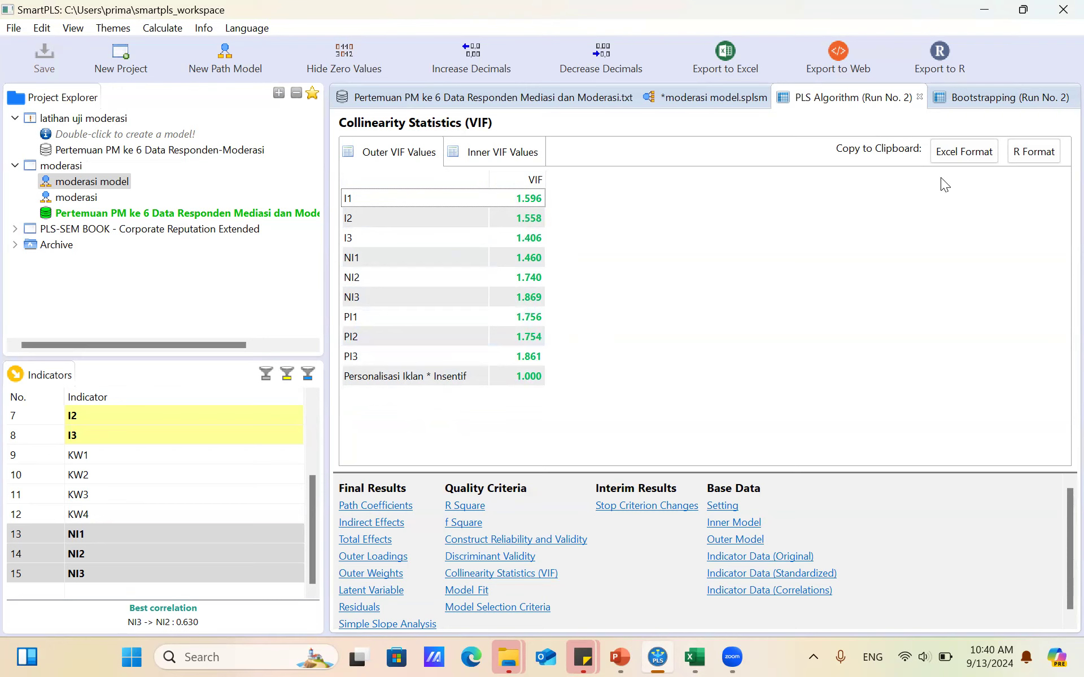
Step: Copy the Outer VIF Values table in Excel format and paste it at cell L1 of the Buku1 workbook in Excel
{"action": "left_click", "coordinate": [961, 156]}
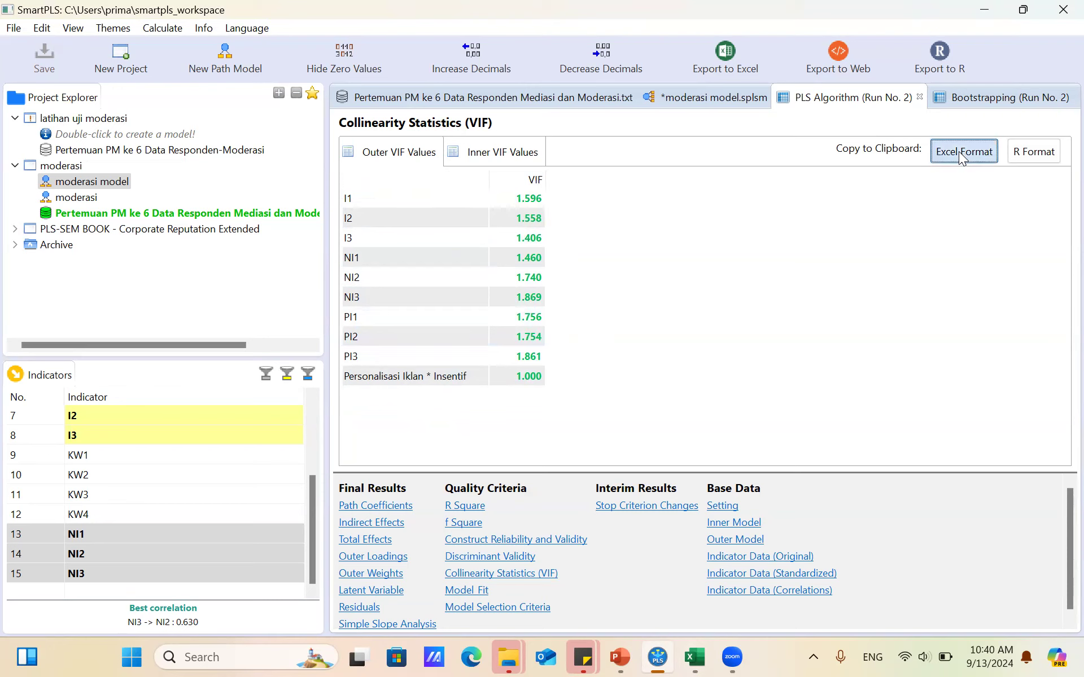
{"action": "mouse_move", "coordinate": [695, 656]}
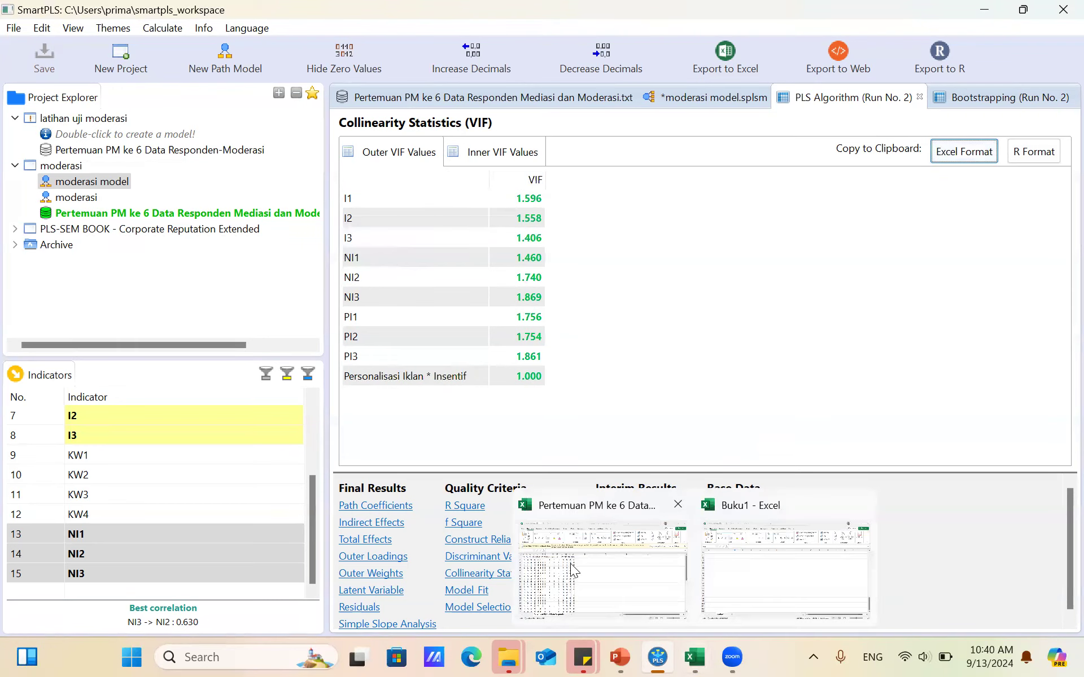
{"action": "left_click", "coordinate": [762, 541]}
{"action": "type", "text": "Insentif\tNilai Iklan\tPersonalisasi Iklan\tPersonalisasiXInsentif Insentif\t\t0.45 Nilai Iklan Personalisasi Iklan\t\t0.147 PersonalisasiXInsentif\t\t0.229"}
{"action": "scroll", "coordinate": [509, 315], "scroll_direction": "up", "scroll_amount": 18}
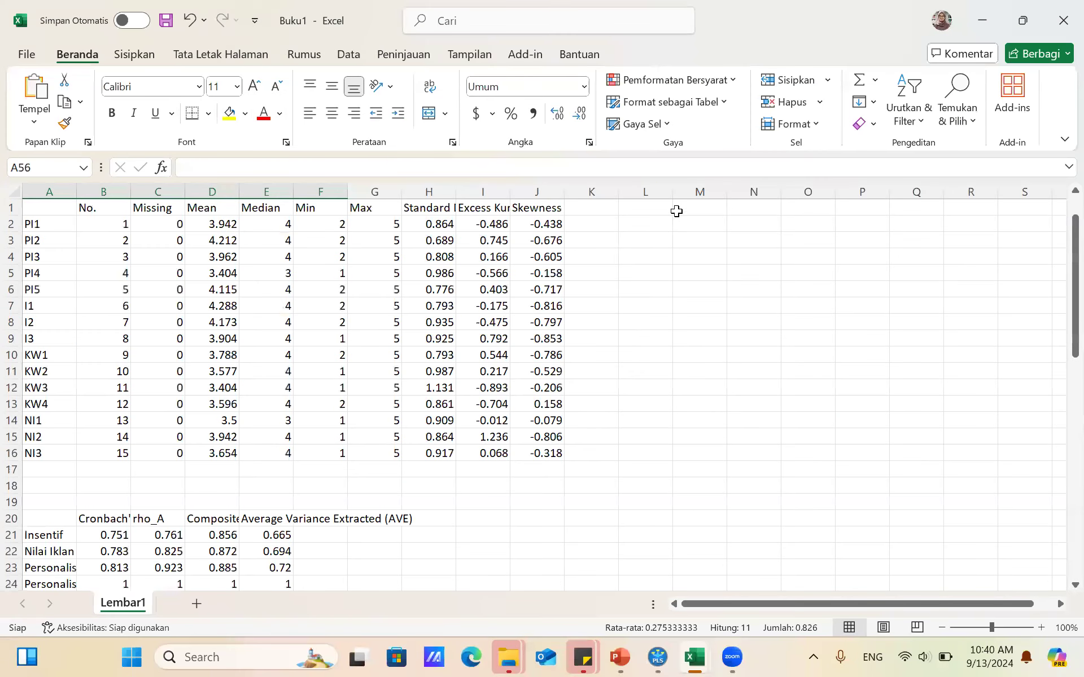
{"action": "left_click", "coordinate": [661, 208]}
{"action": "type", "text": "VIF I1\t1.596 I2\t1.558 I3\t1.406 NI1\t1.46 NI2\t1.74 NI3\t1.869 PI1\t1.756 PI2\t1.754 PI3\t1.861 Personalis\t1"}
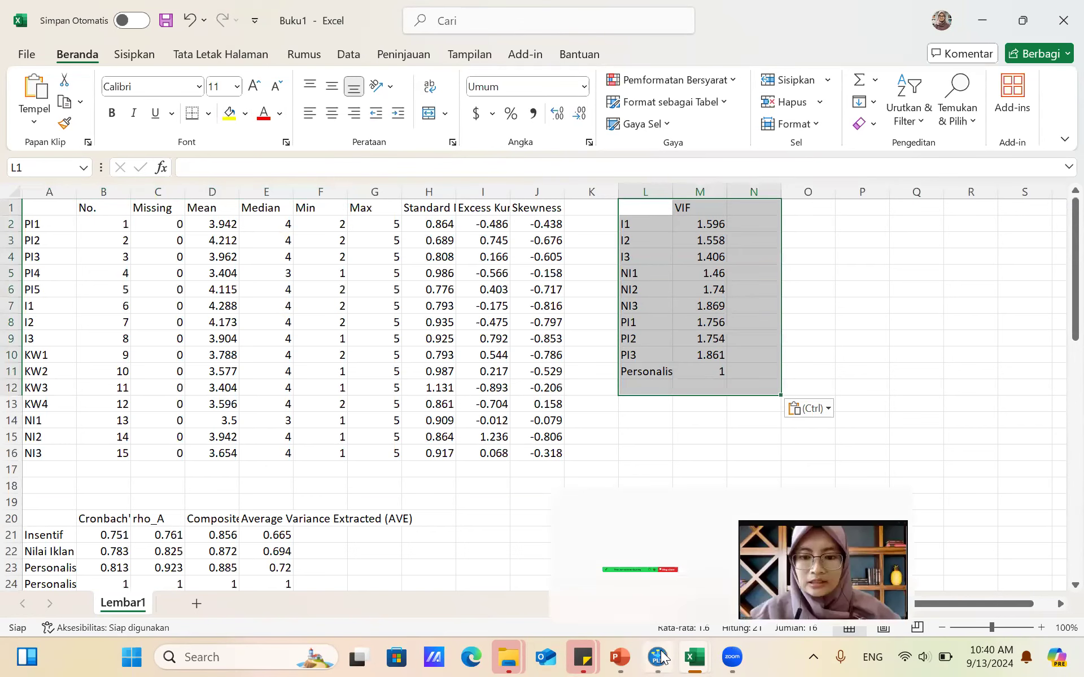
Step: Compare the bootstrapped moderasi model diagram in SmartPLS with the research model on the PowerPoint hypothesis slide
{"action": "mouse_move", "coordinate": [658, 655]}
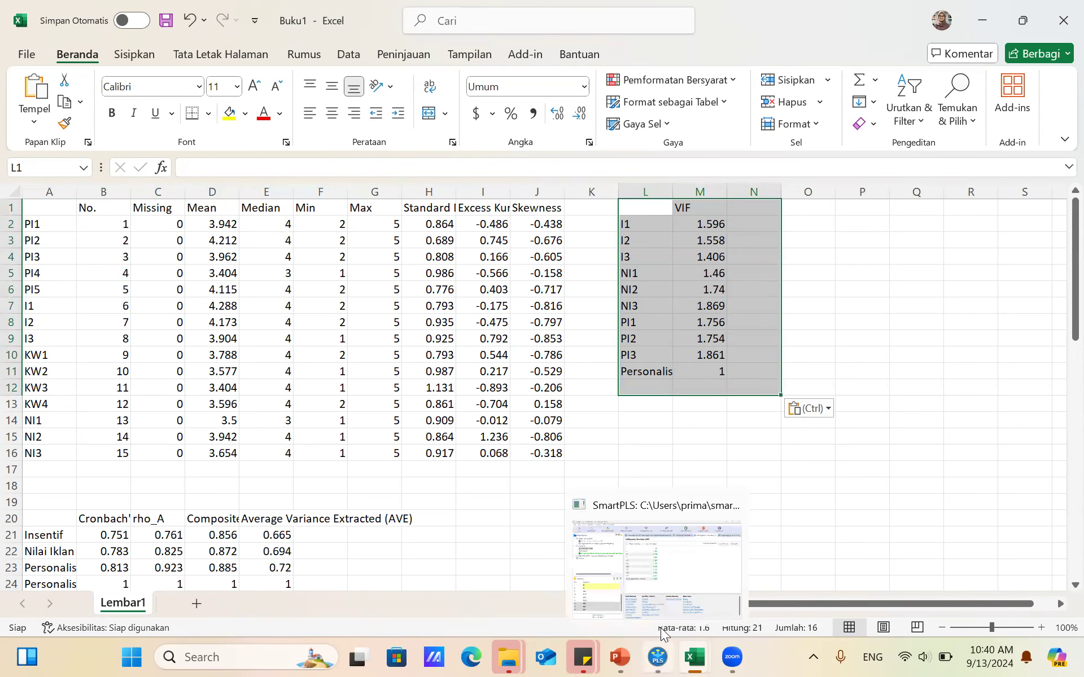
{"action": "left_click", "coordinate": [673, 561]}
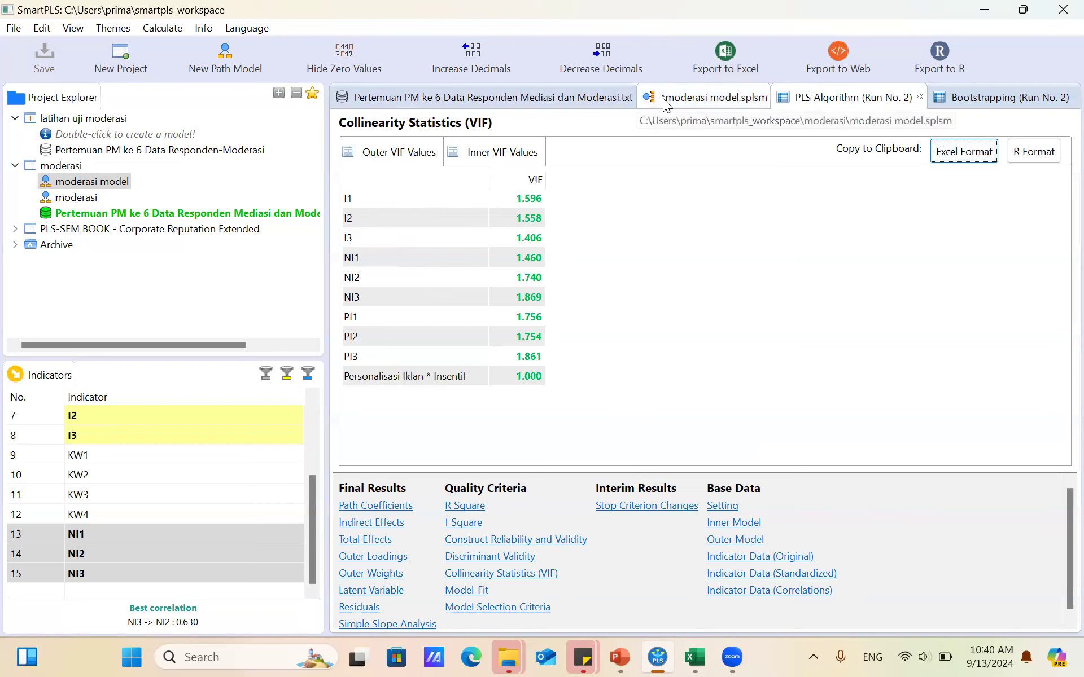
{"action": "left_click", "coordinate": [666, 105]}
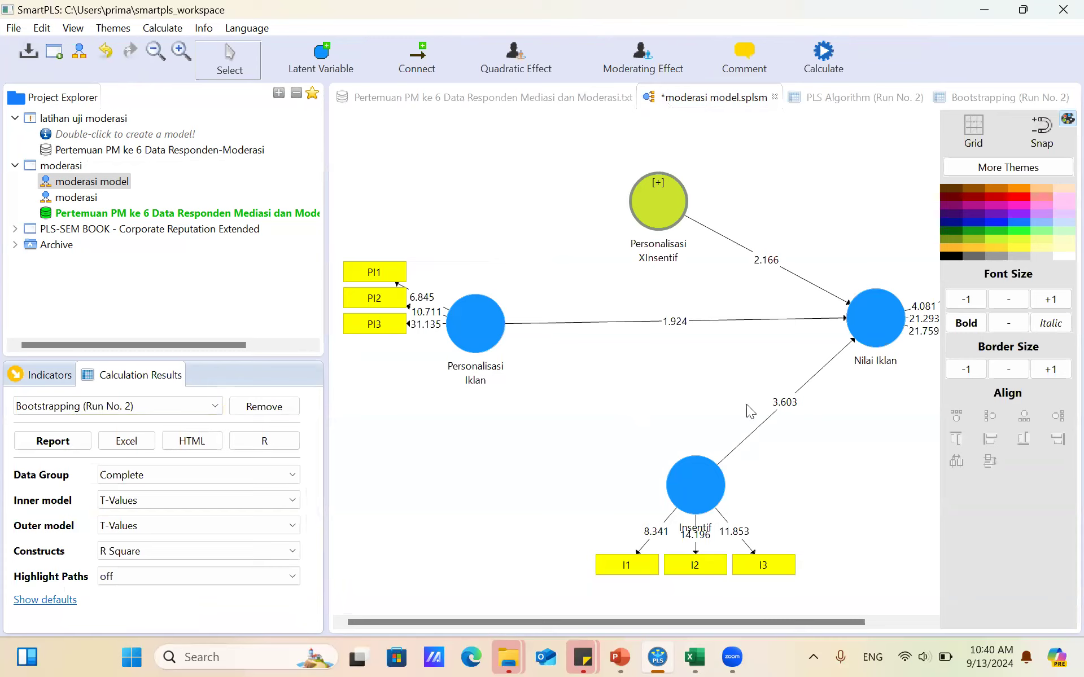
{"action": "mouse_move", "coordinate": [665, 244]}
{"action": "left_click", "coordinate": [620, 657]}
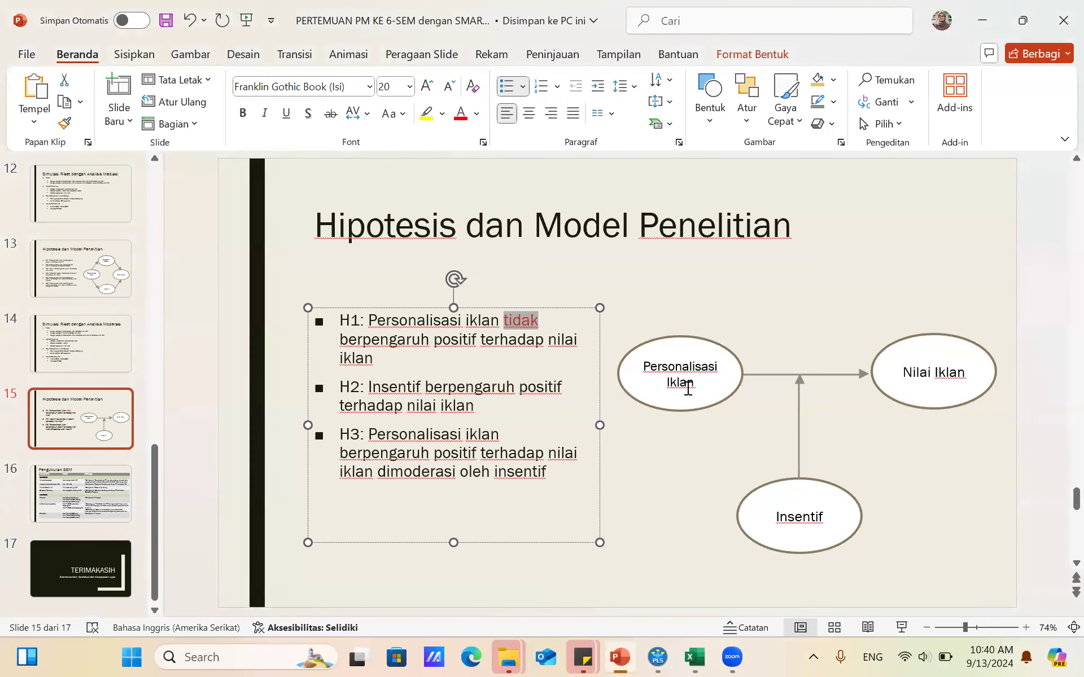
{"action": "mouse_move", "coordinate": [658, 656]}
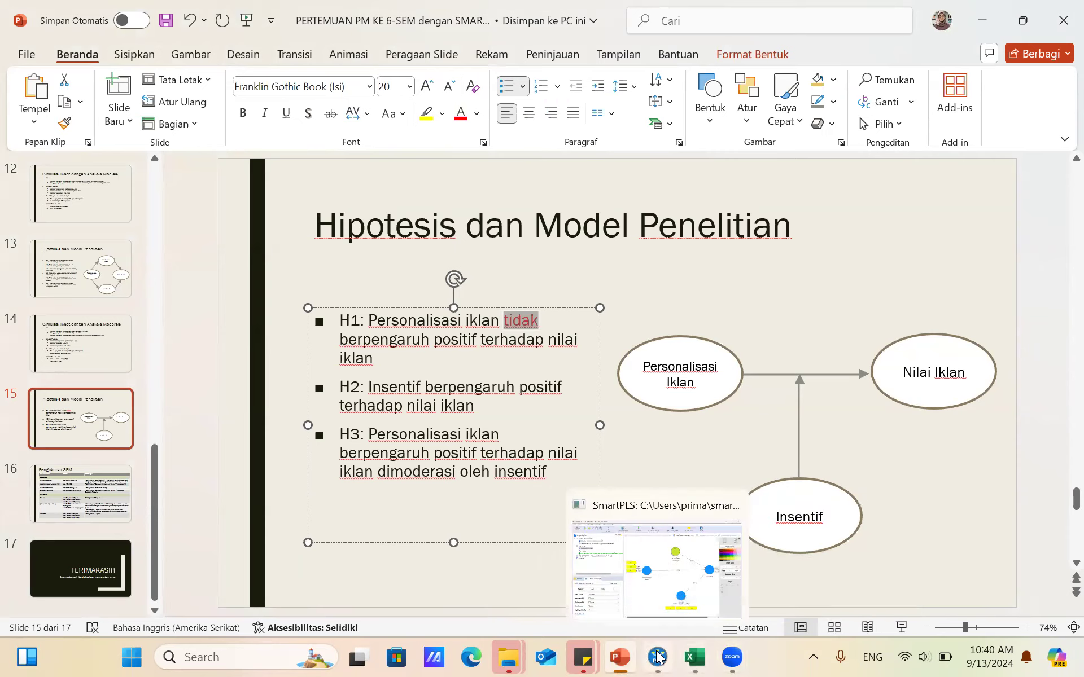
Step: Switch to SmartPLS and examine the moderasi model diagram and the PersonalisasiXInsentif -> Nilai Iklan row of the bootstrapping path coefficients
{"action": "left_click", "coordinate": [665, 597]}
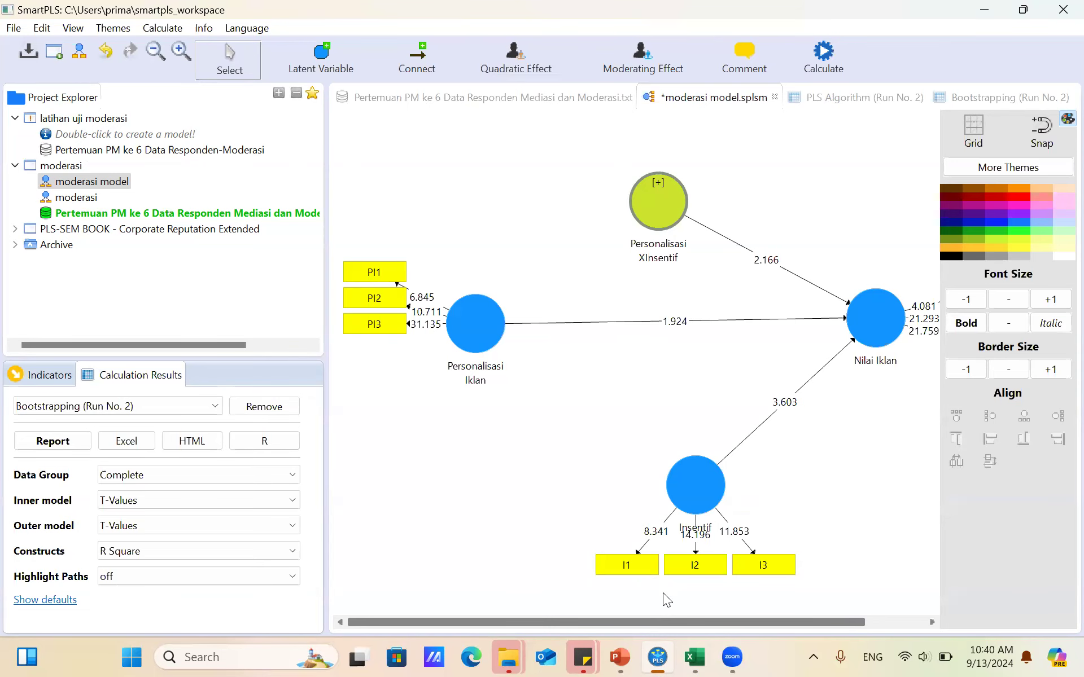
{"action": "scroll", "coordinate": [688, 462], "scroll_direction": "down", "scroll_amount": 1}
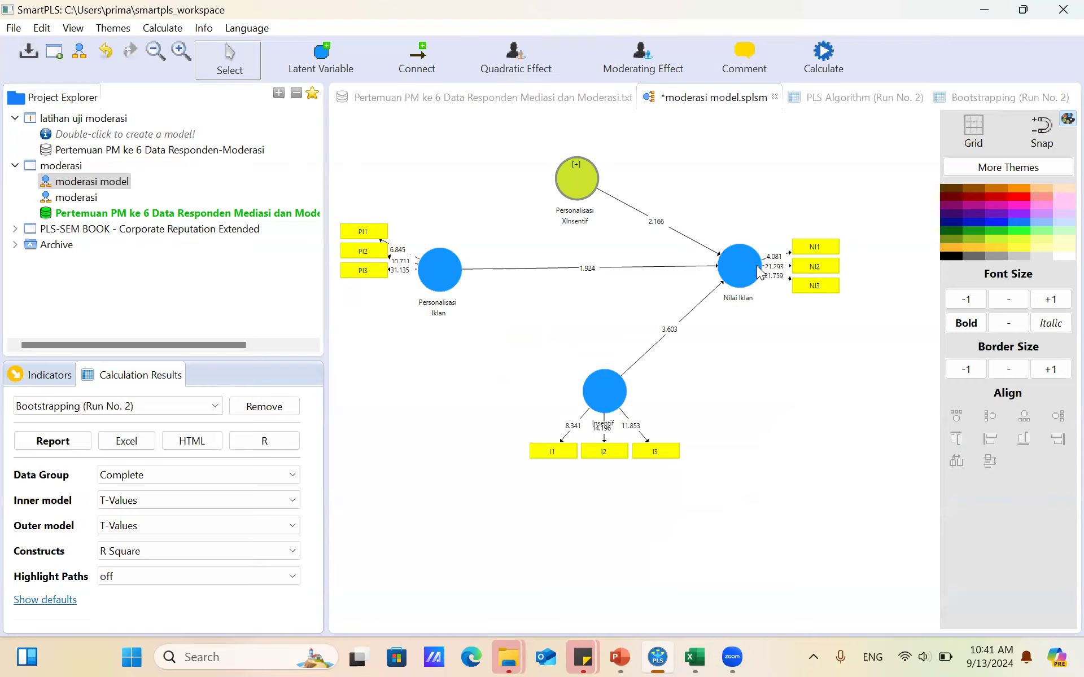
{"action": "left_click", "coordinate": [953, 99]}
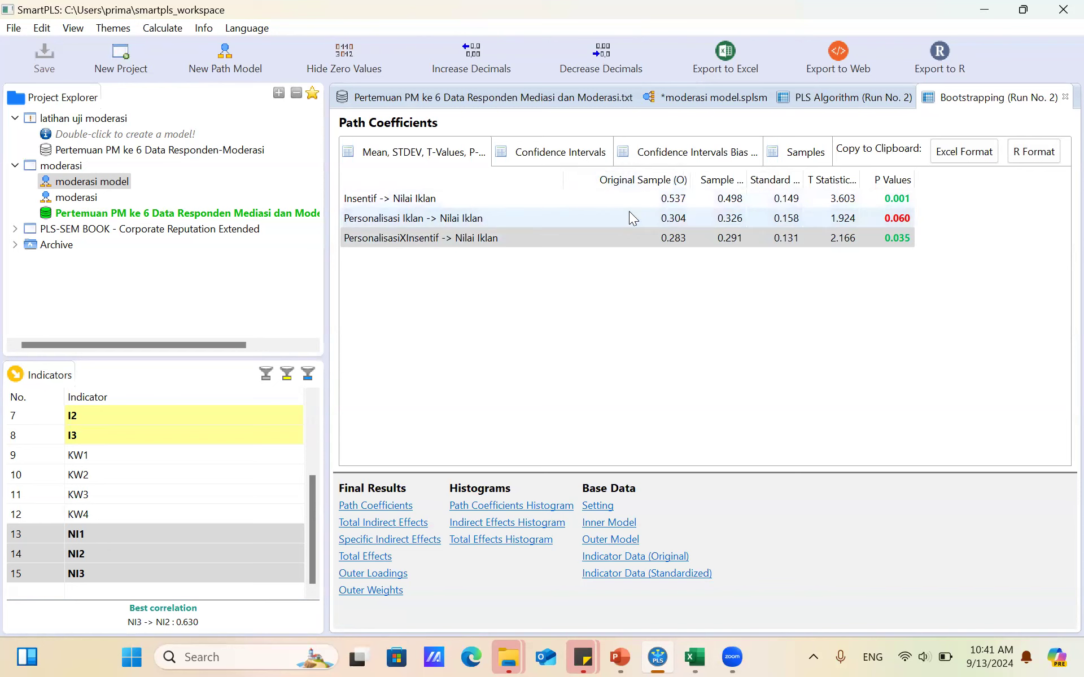
{"action": "left_click", "coordinate": [624, 237]}
{"action": "left_click", "coordinate": [624, 237]}
Step: Review the Outer VIF Values in the PLS Algorithm report and the calculation methods available for the moderasi model
{"action": "left_click", "coordinate": [810, 99]}
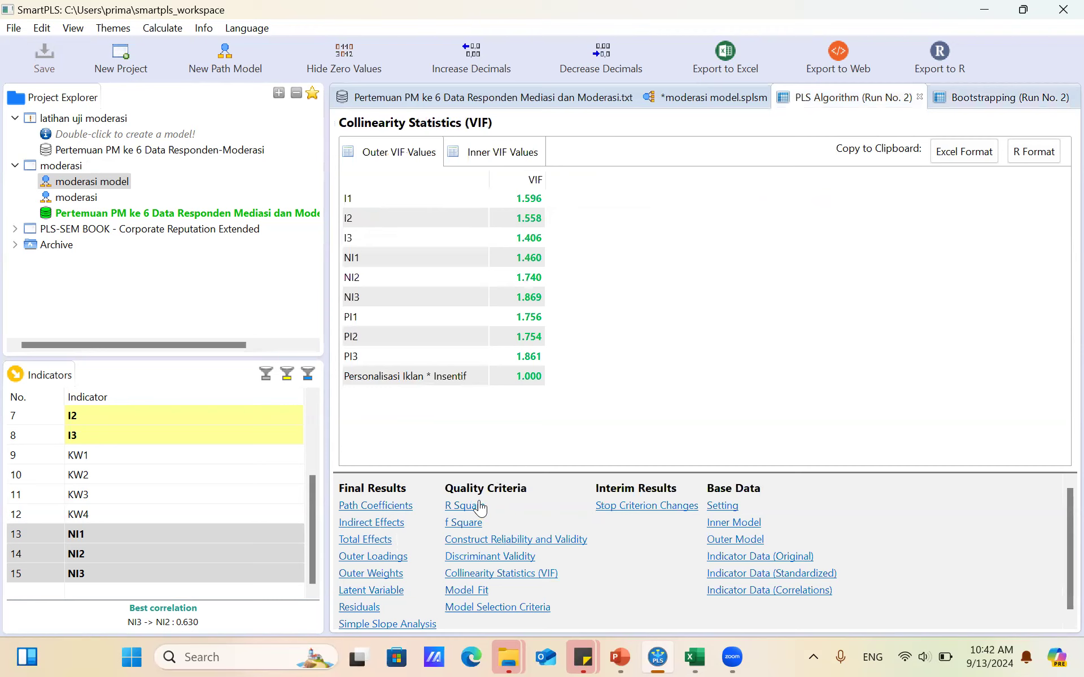
{"action": "left_click", "coordinate": [682, 97]}
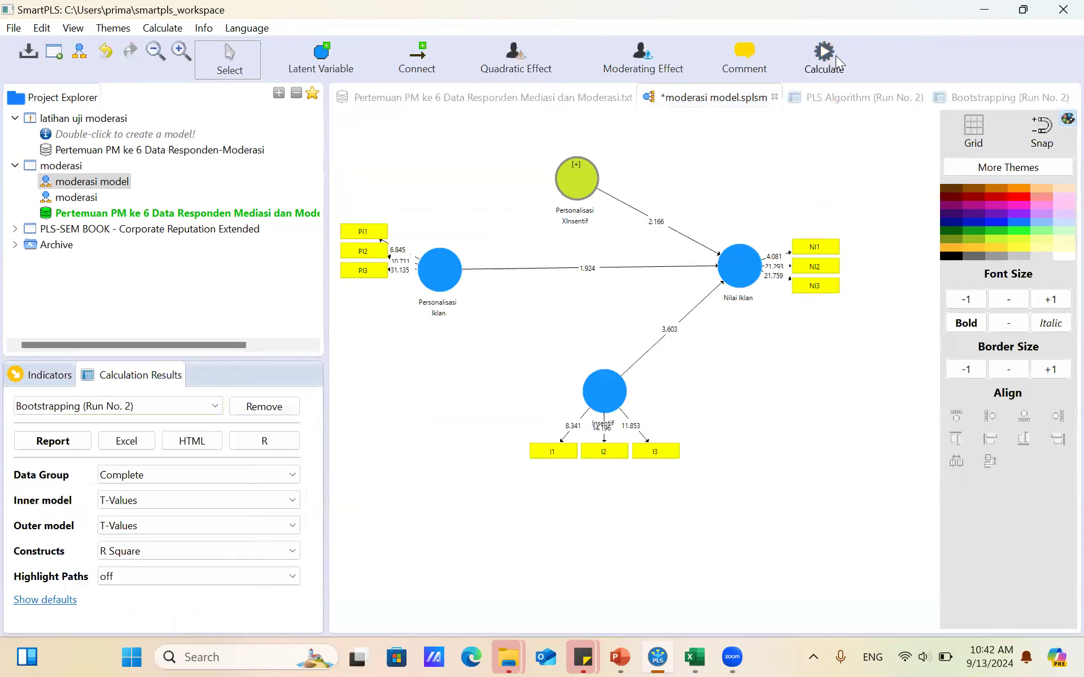
{"action": "left_click", "coordinate": [835, 55]}
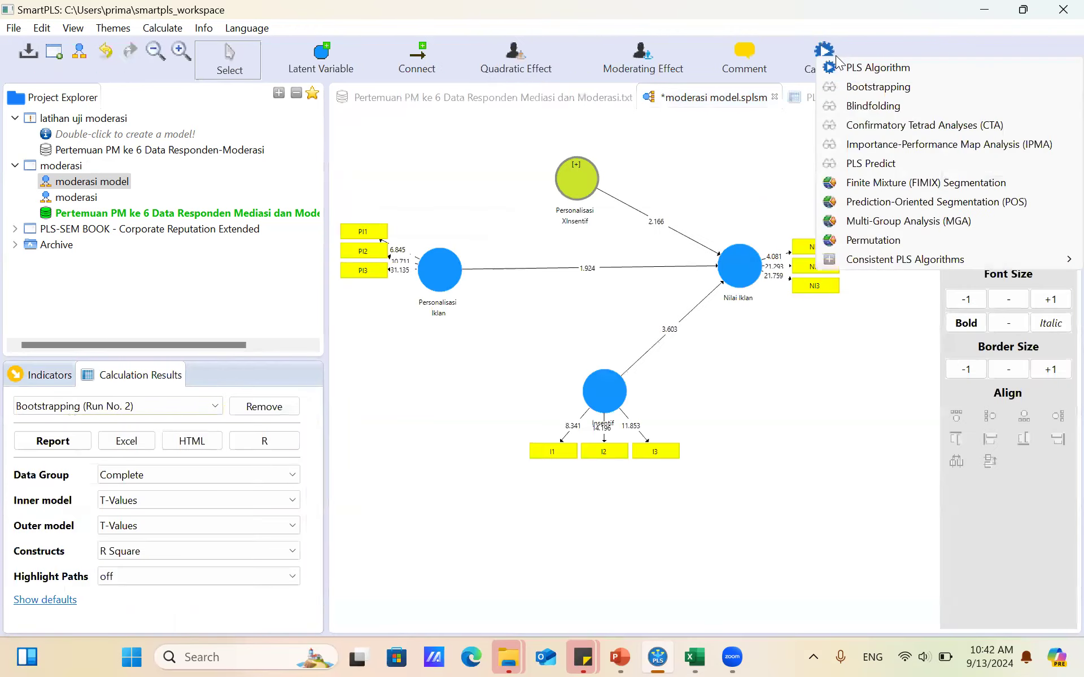
{"action": "left_click", "coordinate": [765, 148]}
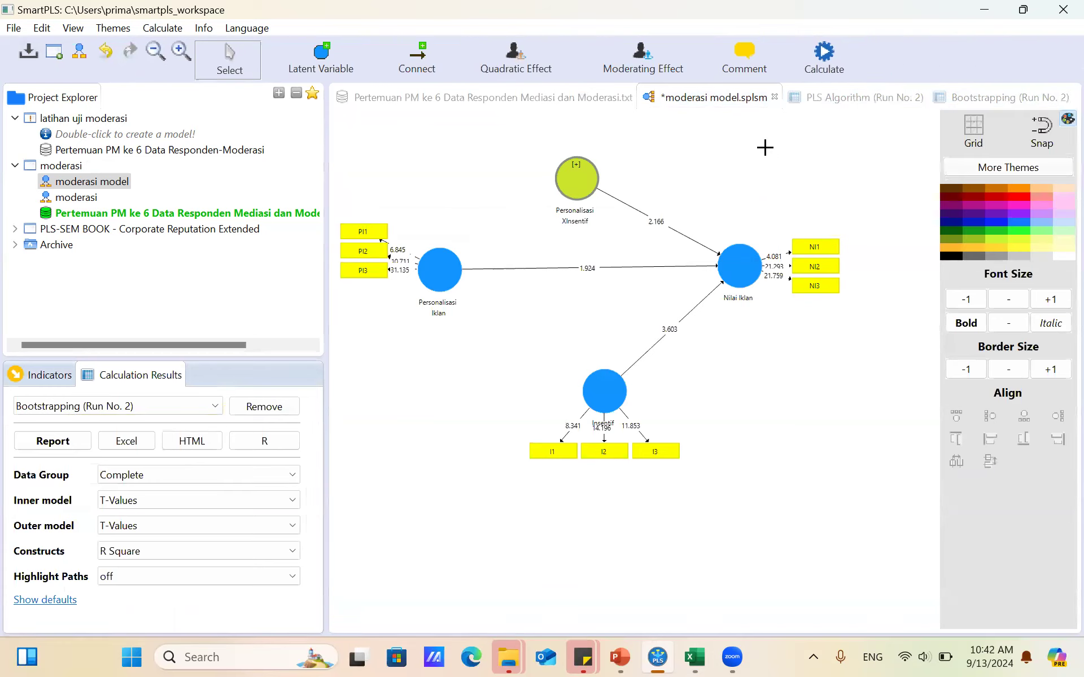
{"action": "left_click", "coordinate": [893, 100]}
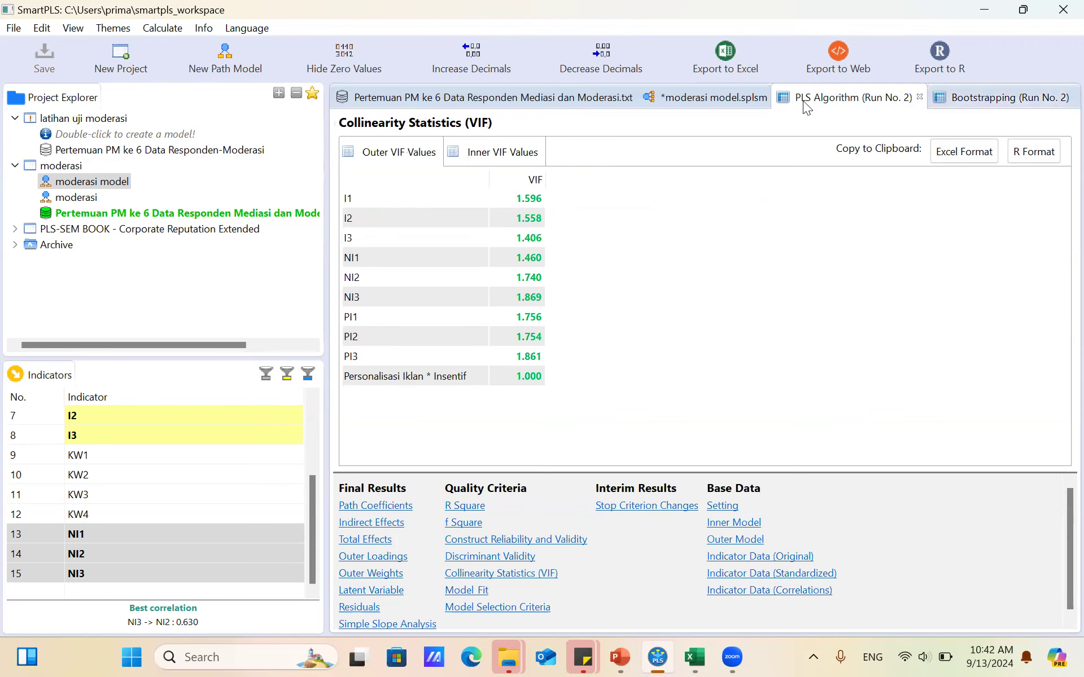
Step: Recheck the model's calculation methods, and select the PersonalisasiXInsentif -> Nilai Iklan row in the bootstrapping path coefficients
{"action": "left_click", "coordinate": [740, 98]}
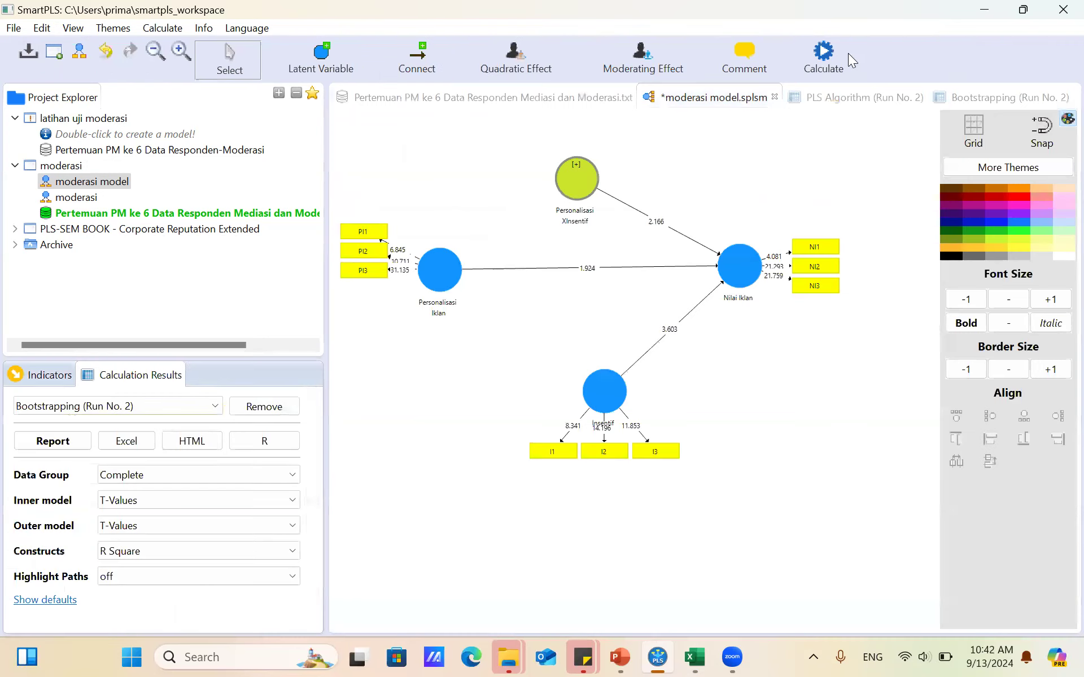
{"action": "left_click", "coordinate": [826, 57]}
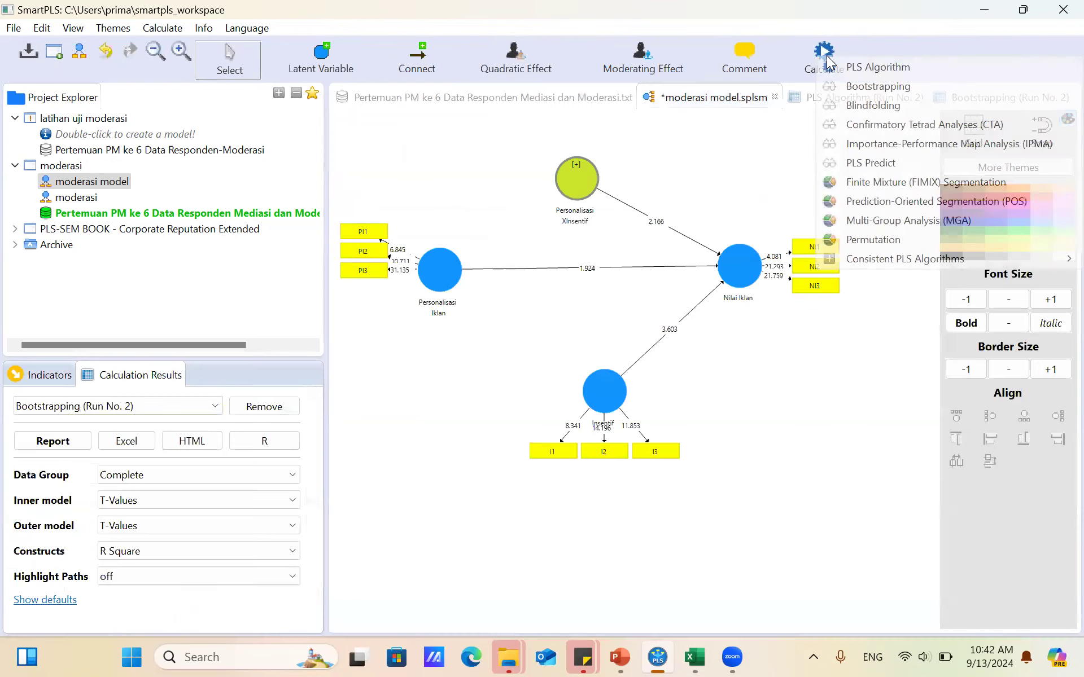
{"action": "left_click", "coordinate": [760, 151]}
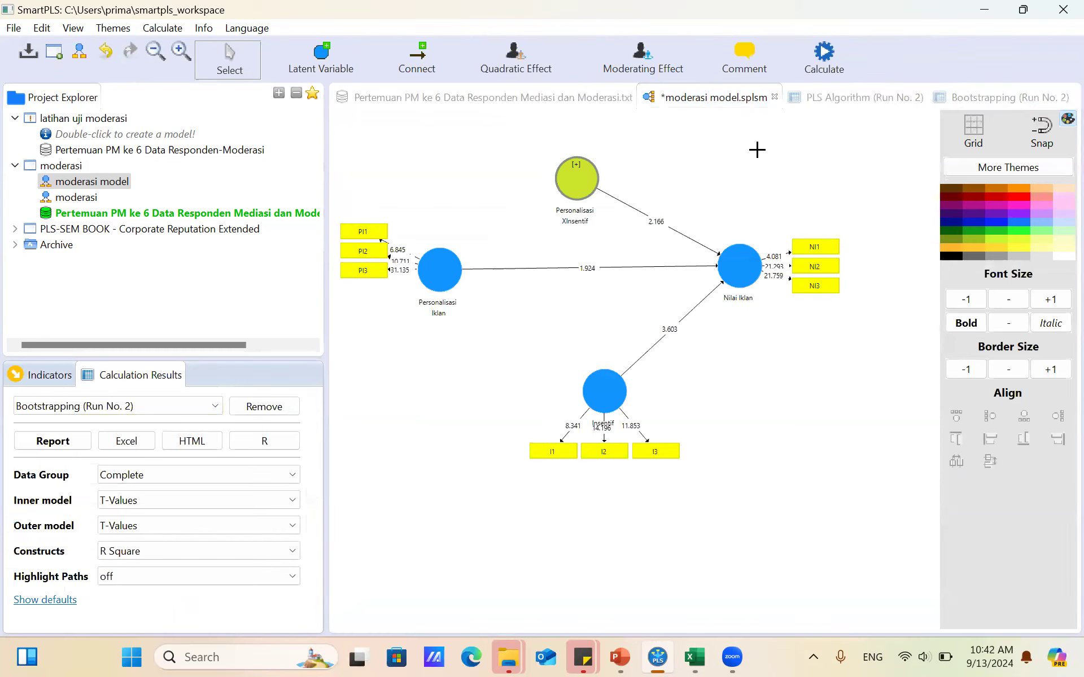
{"action": "left_click", "coordinate": [978, 100]}
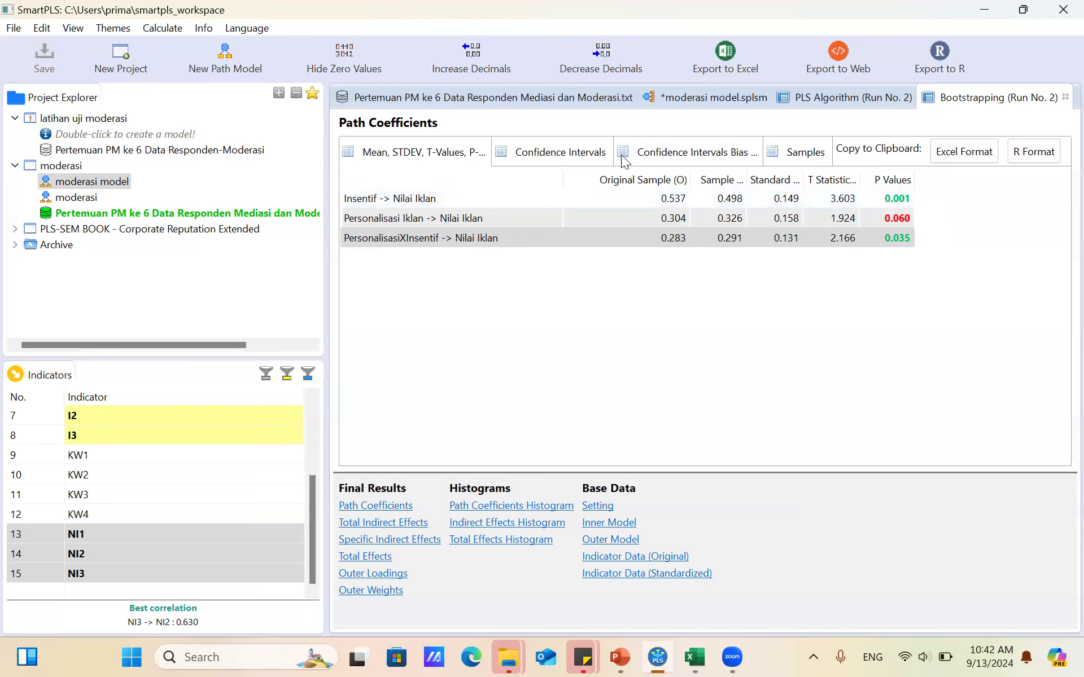
{"action": "left_click", "coordinate": [531, 239]}
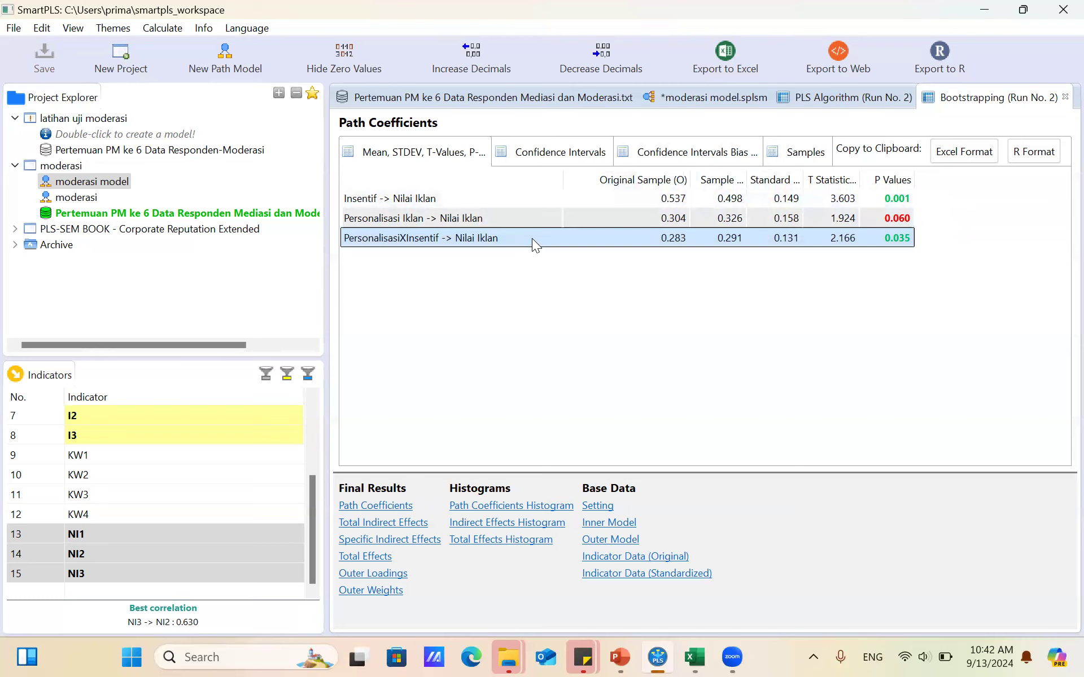